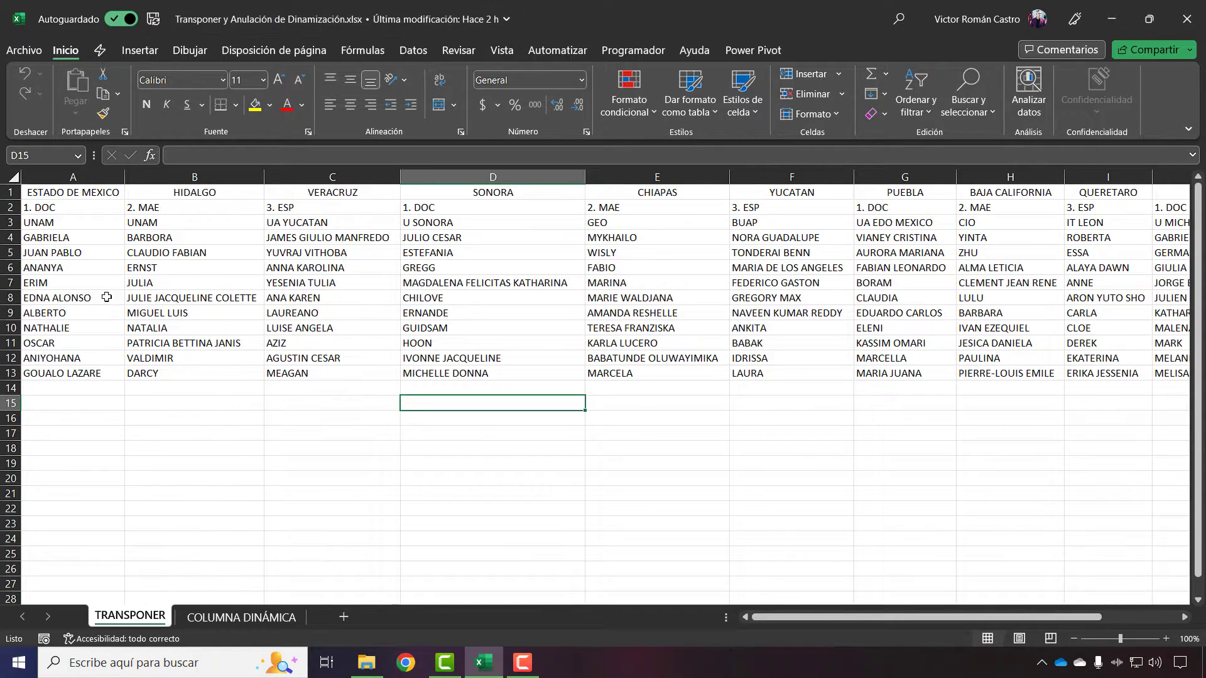
# - Inspect the row 1 state headers, from ESTADO DE MEXICO across to VERACRUZ
pyautogui.click(99, 189)
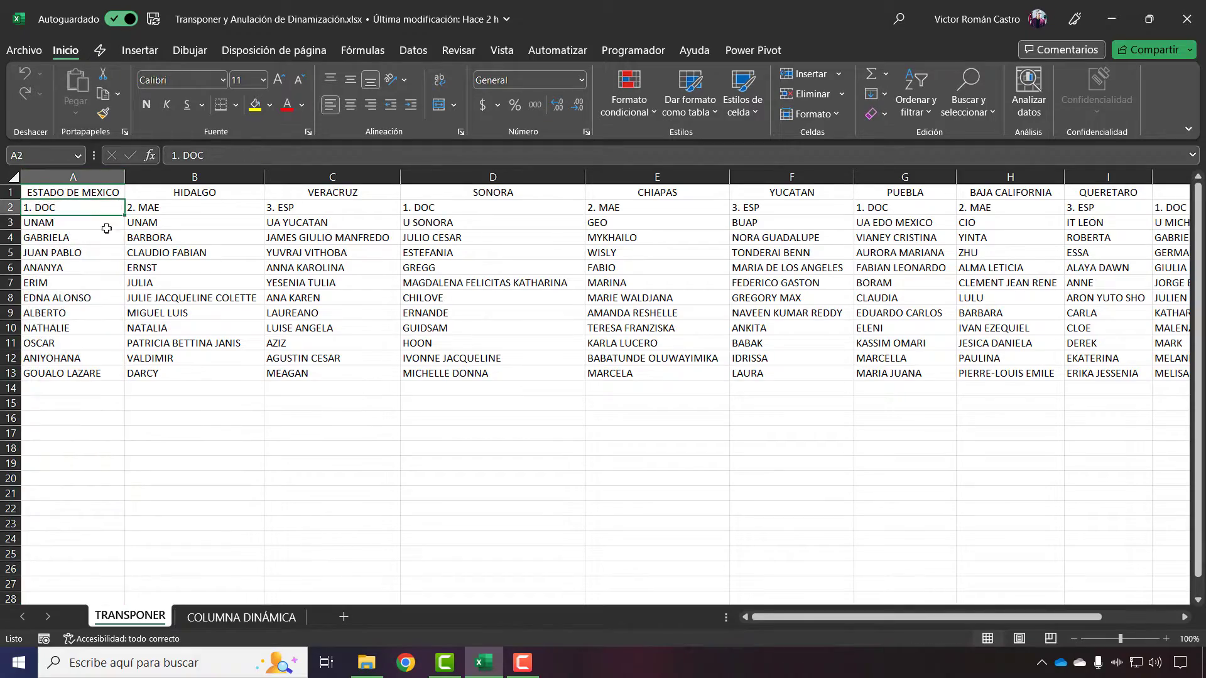
pyautogui.press('Down')
pyautogui.press('Up')
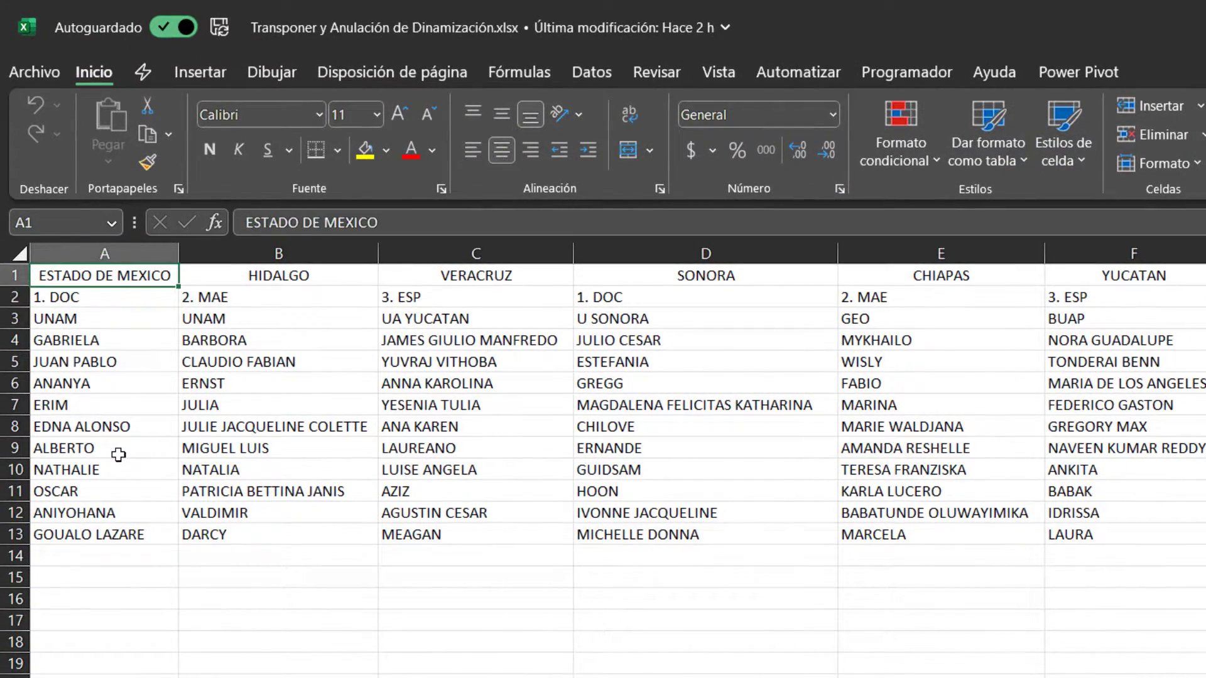
pyautogui.press('Right')
pyautogui.press('Left')
pyautogui.hotkey('shift', 'Right')
pyautogui.hotkey('shift', 'Right')
pyautogui.hotkey('shift', 'Right')
pyautogui.hotkey('shift', 'Left')
pyautogui.hotkey('shift', 'Left')
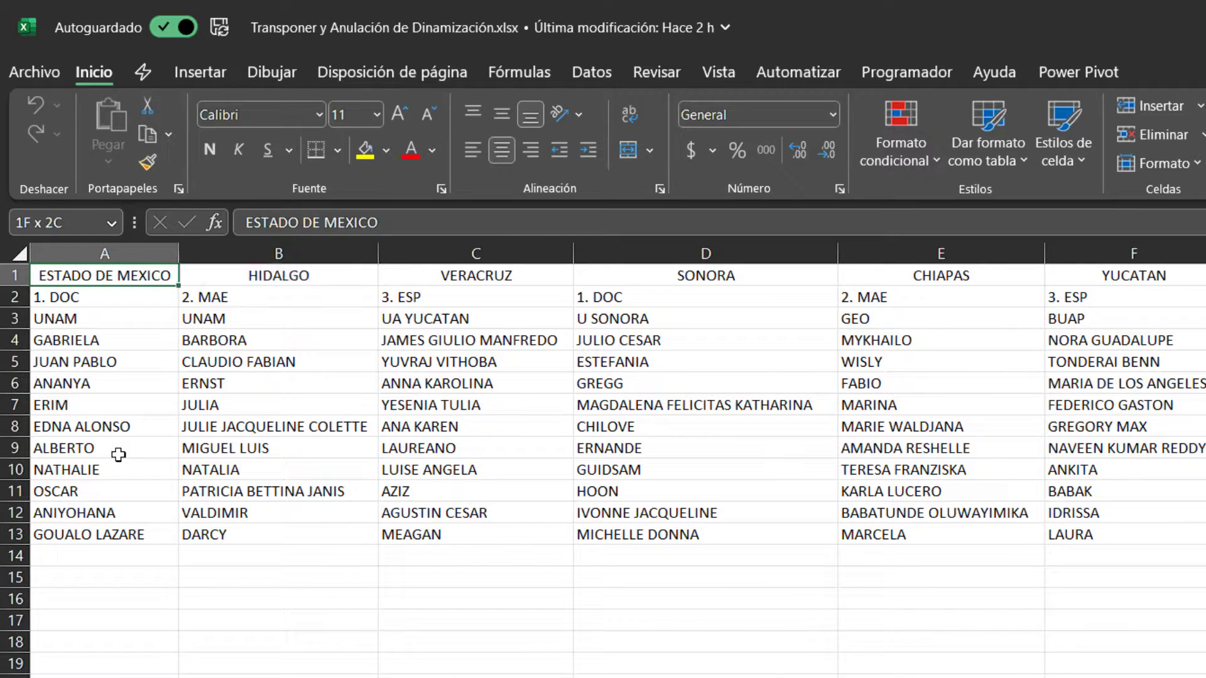
pyautogui.press('Right')
pyautogui.press('Right')
pyautogui.press('Left')
pyautogui.press('Left')
pyautogui.hotkey('shift', 'Right')
pyautogui.hotkey('shift', 'Right')
pyautogui.hotkey('shift', 'Right')
pyautogui.hotkey('shift', 'Right')
pyautogui.hotkey('shift', 'Right')
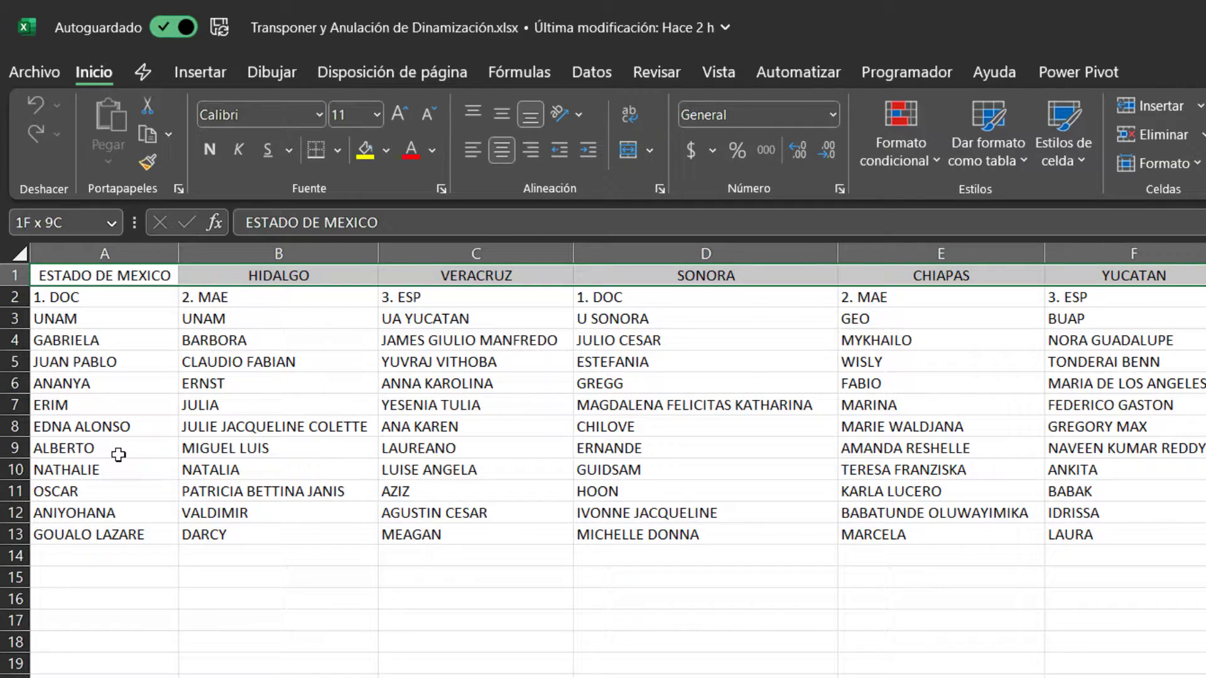
pyautogui.hotkey('shift', 'Right')
pyautogui.hotkey('shift', 'Right')
pyautogui.hotkey('shift', 'Right')
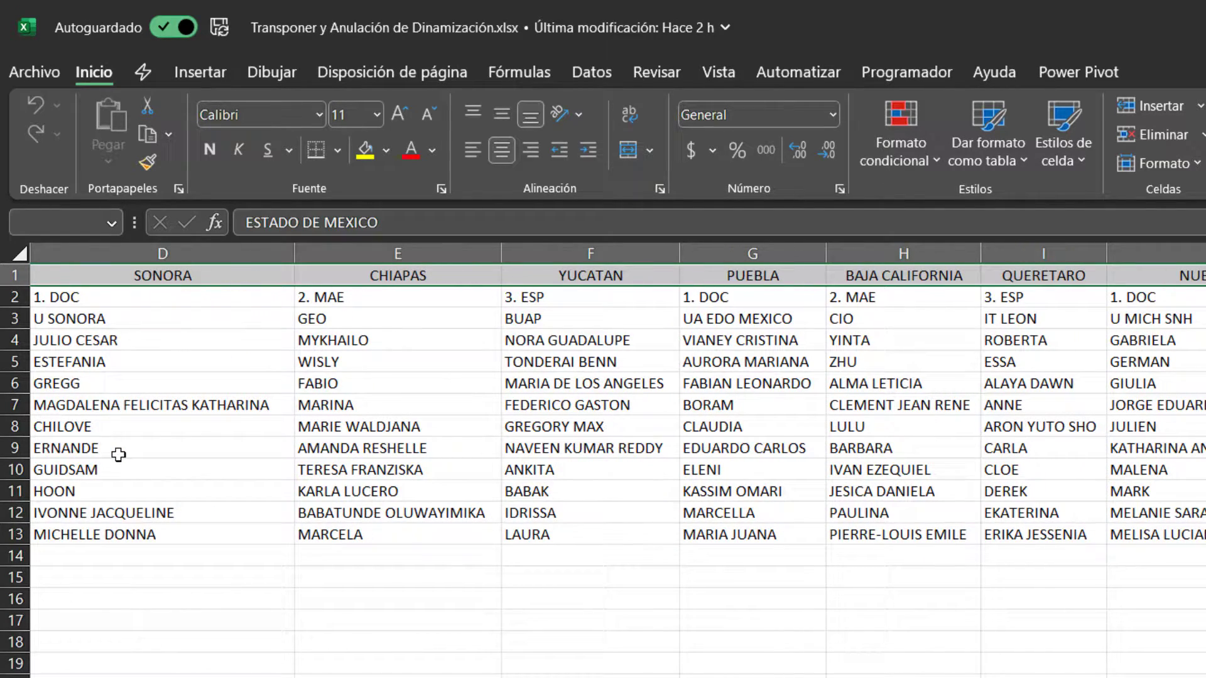
pyautogui.hotkey('ctrl', 'BackSpace')
# - Browse the levels, universities and student names beneath the state headers
pyautogui.press('Down')
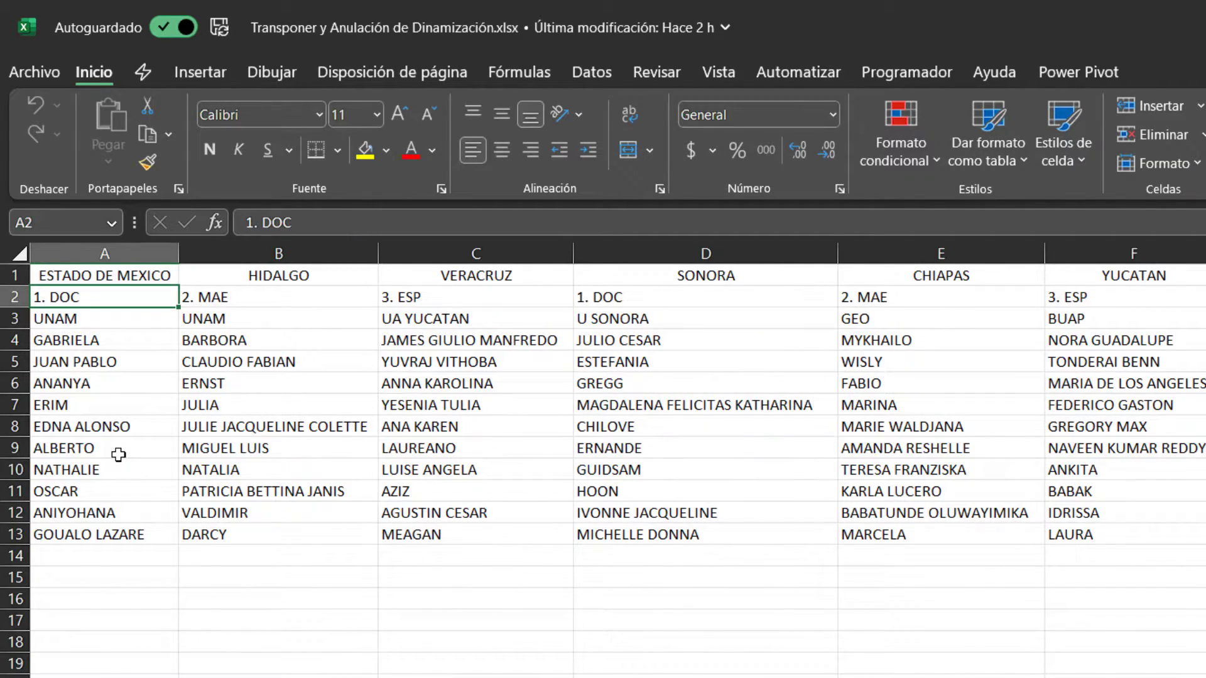
pyautogui.hotkey('shift', 'Right')
pyautogui.hotkey('shift', 'Right')
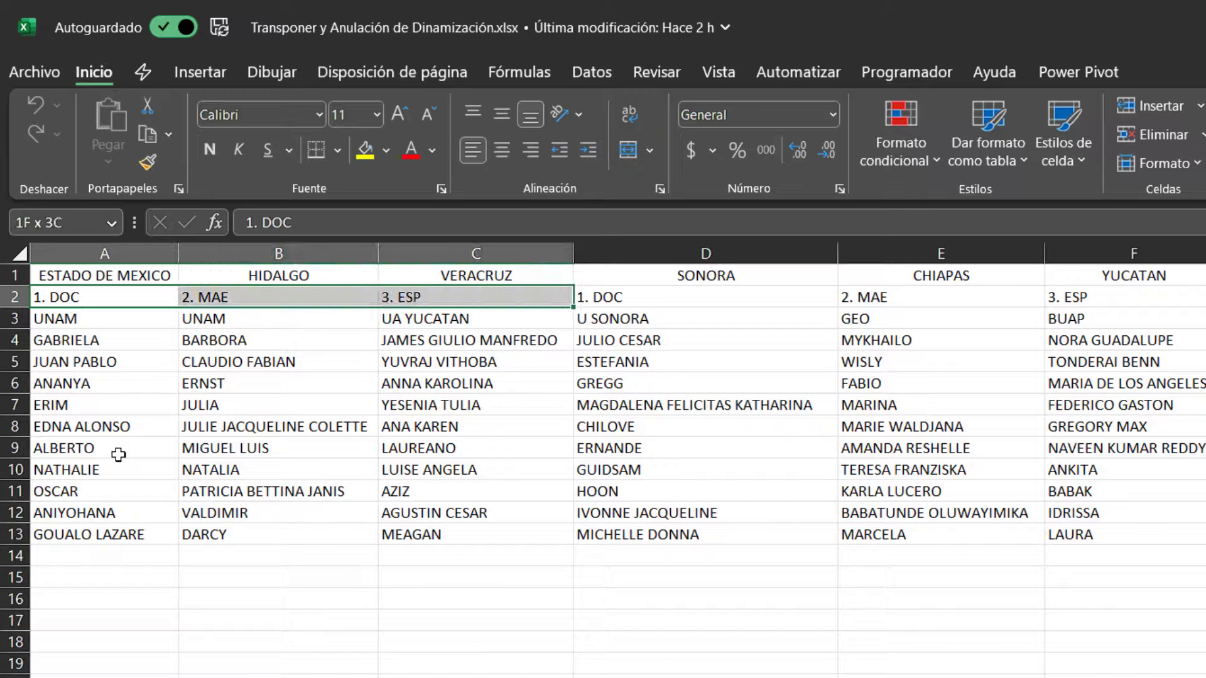
pyautogui.hotkey('shift', 'Right')
pyautogui.hotkey('shift', 'Right')
pyautogui.hotkey('shift', 'Right')
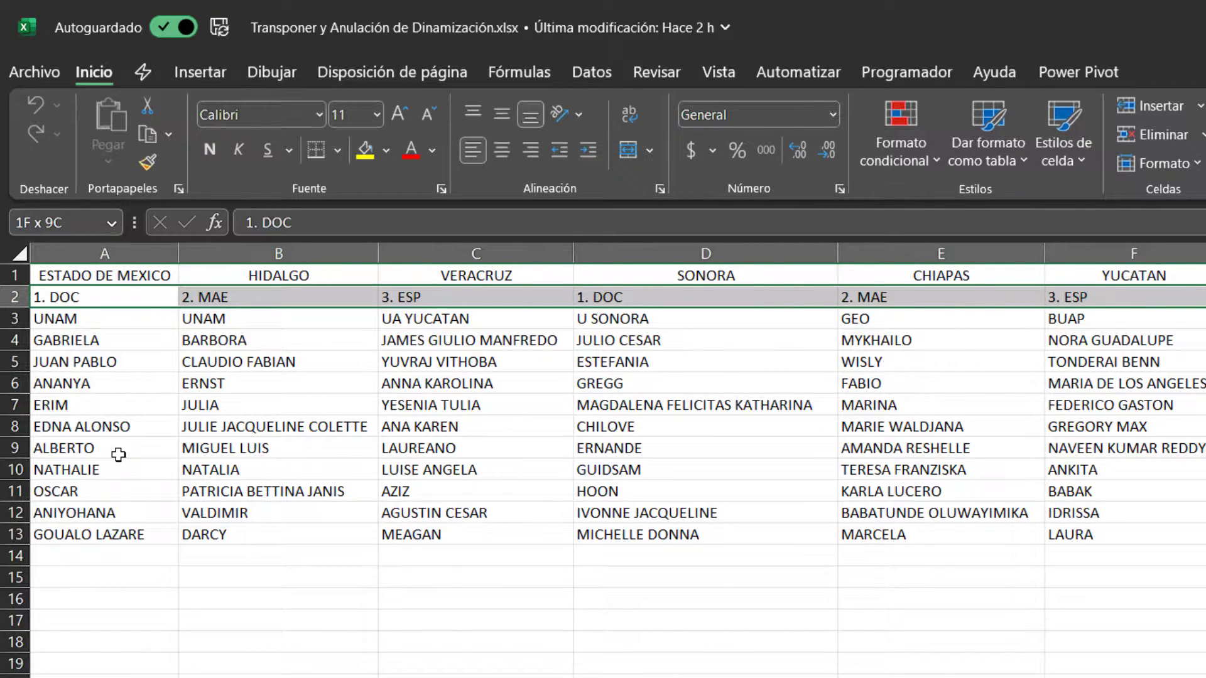
pyautogui.hotkey('shift', 'Right')
pyautogui.hotkey('shift', 'Right')
pyautogui.hotkey('shift', 'Left')
pyautogui.hotkey('shift', 'Left')
pyautogui.hotkey('shift', 'Left')
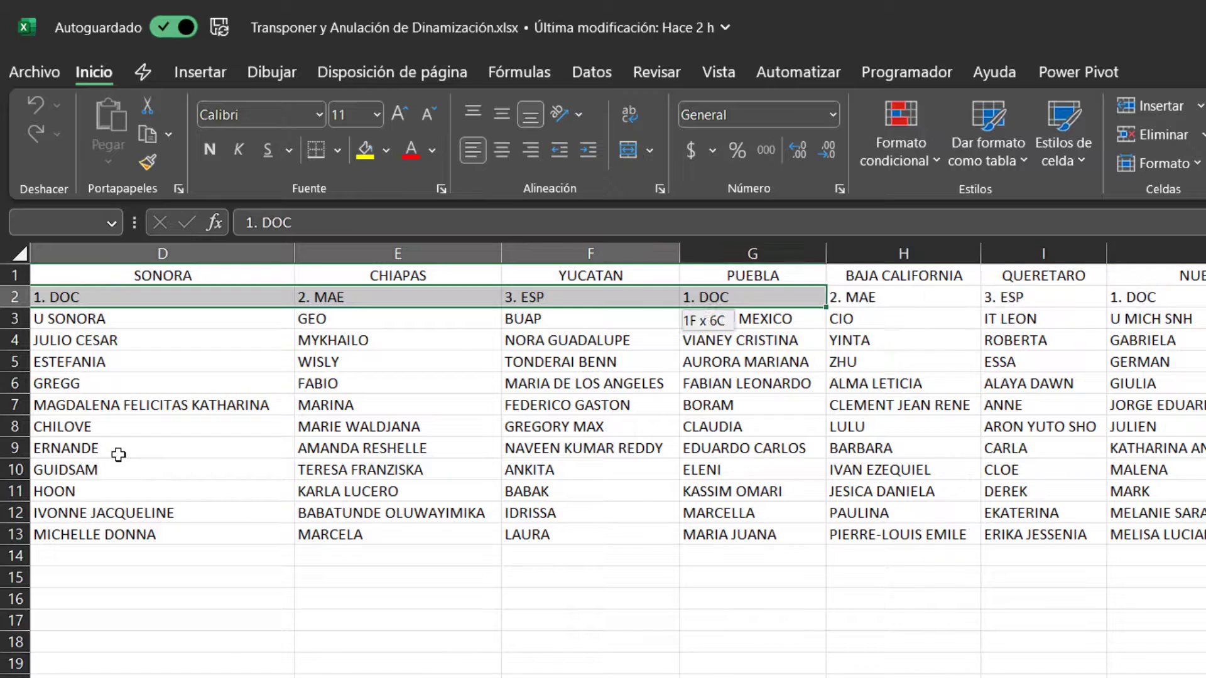
pyautogui.hotkey('shift', 'Left')
pyautogui.hotkey('shift', 'Left')
pyautogui.hotkey('shift', 'Left')
pyautogui.press('Down')
pyautogui.hotkey('shift', 'Right')
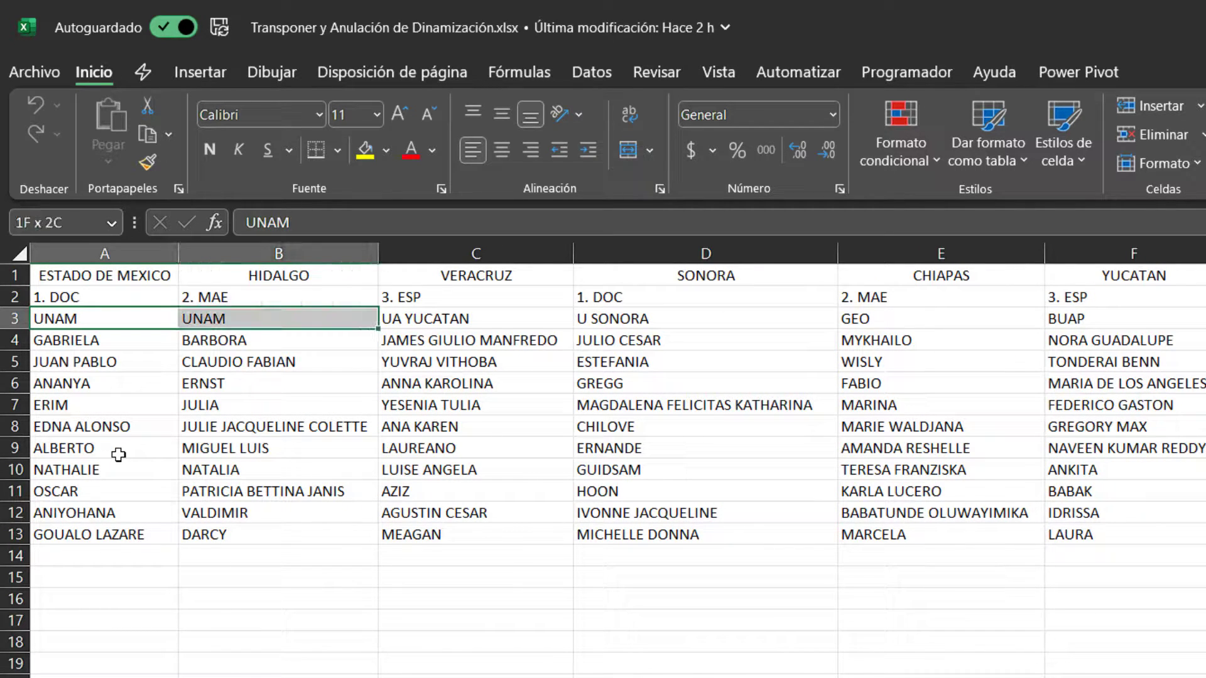
pyautogui.hotkey('shift', 'Right')
pyautogui.hotkey('shift', 'Right')
pyautogui.hotkey('shift', 'Right')
pyautogui.hotkey('shift', 'Right')
pyautogui.hotkey('shift', 'Right')
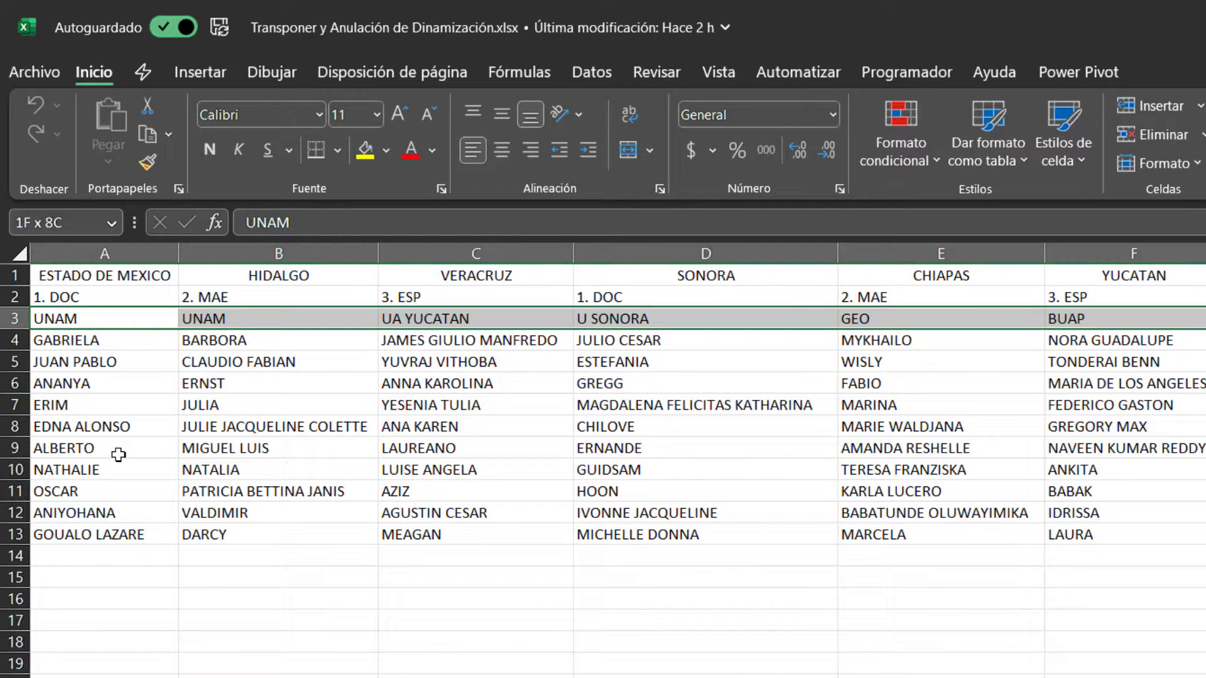
pyautogui.hotkey('shift', 'Right')
pyautogui.hotkey('shift', 'Right')
pyautogui.hotkey('shift', 'Right')
pyautogui.hotkey('shift', 'Right')
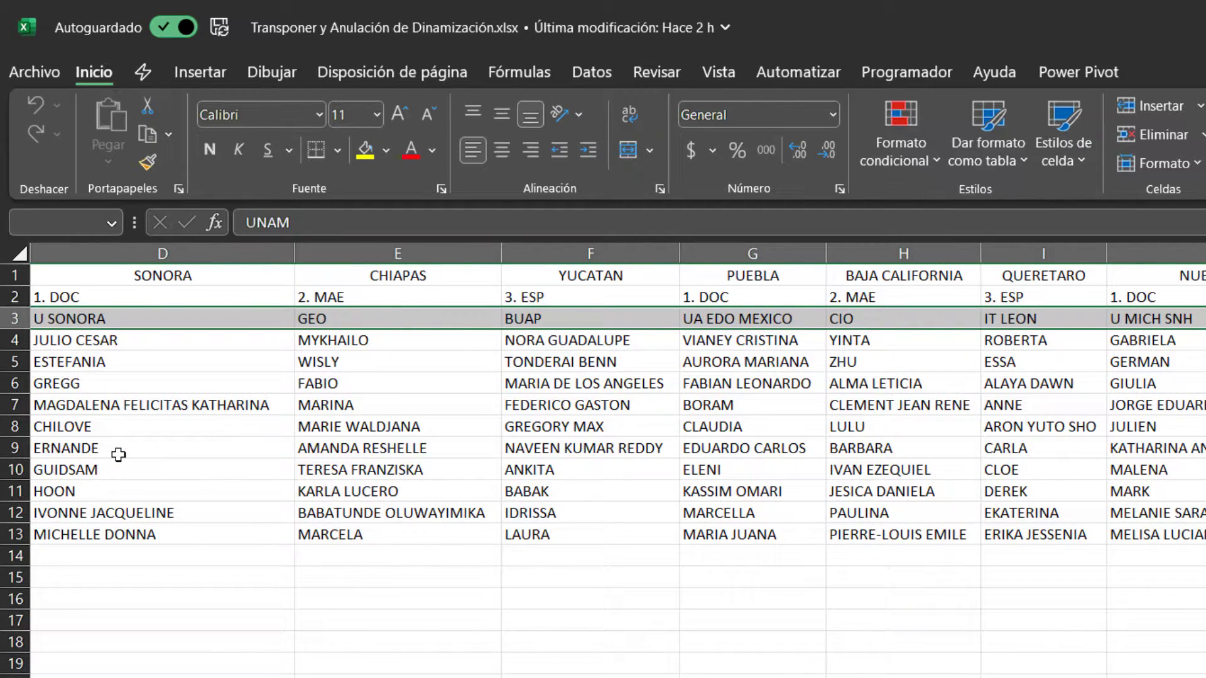
pyautogui.press('Down')
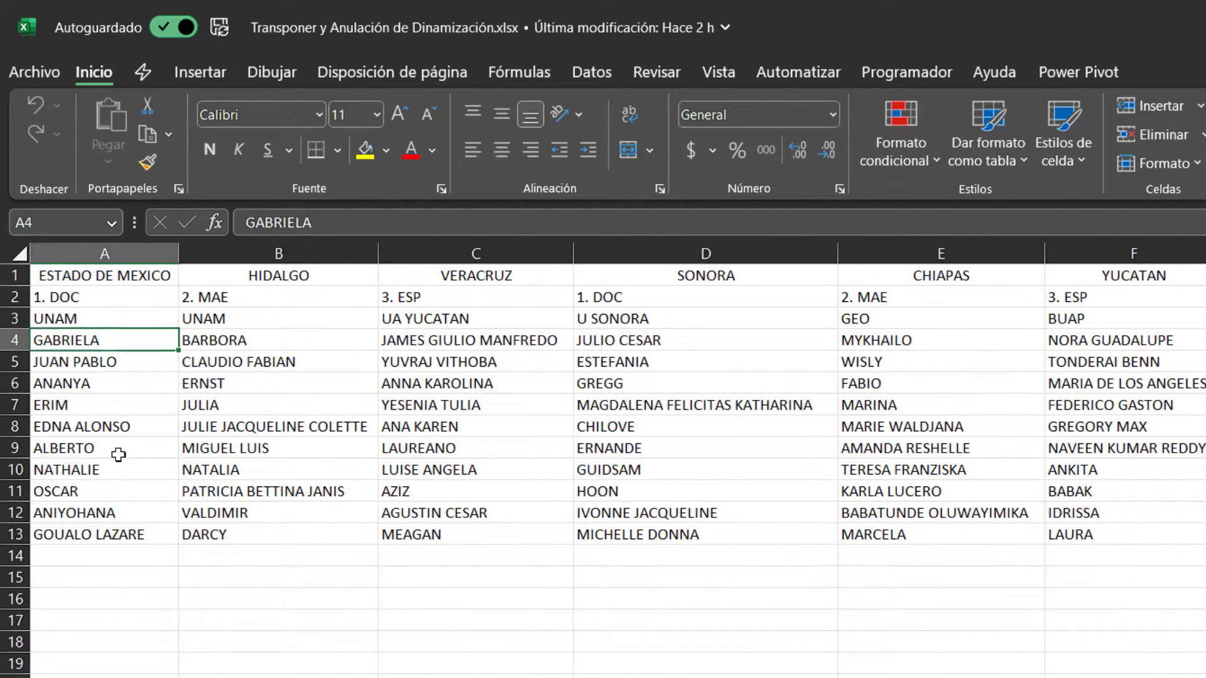
pyautogui.press('Down')
pyautogui.press('Down')
pyautogui.press('Down')
pyautogui.press('Down')
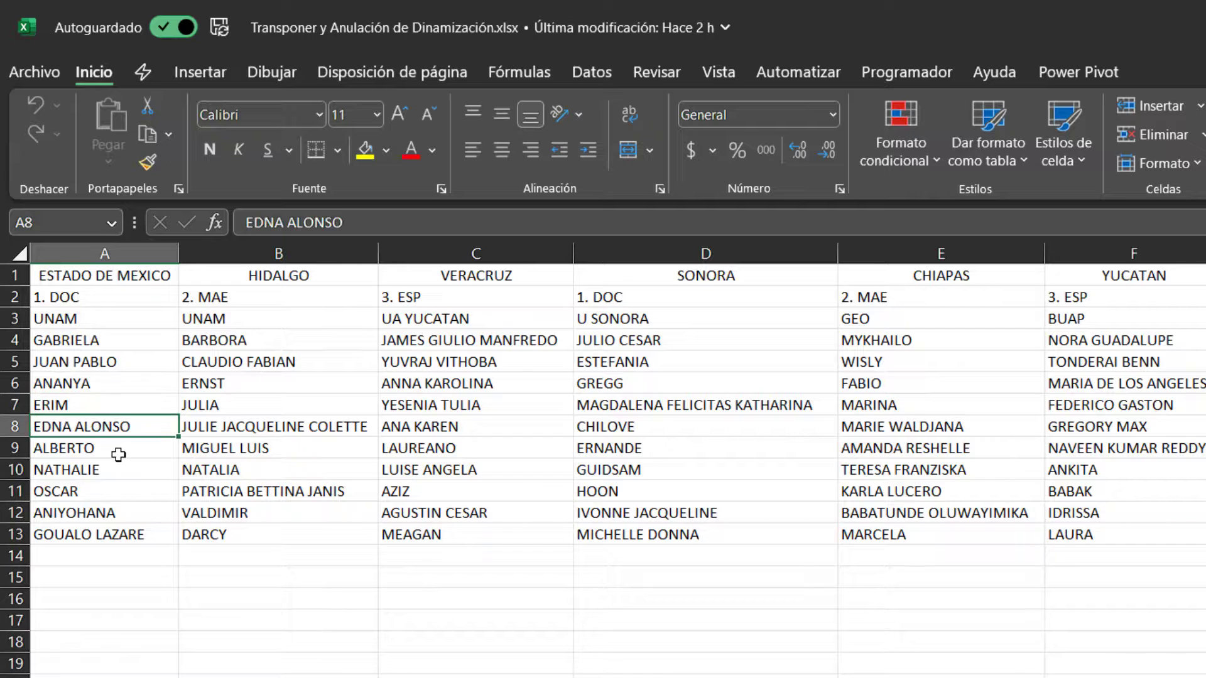
pyautogui.press('Down')
pyautogui.press('Down')
pyautogui.press('Down')
pyautogui.press('Down')
pyautogui.press('Down')
pyautogui.press('Up')
pyautogui.press('Up')
pyautogui.press('Up')
pyautogui.press('Up')
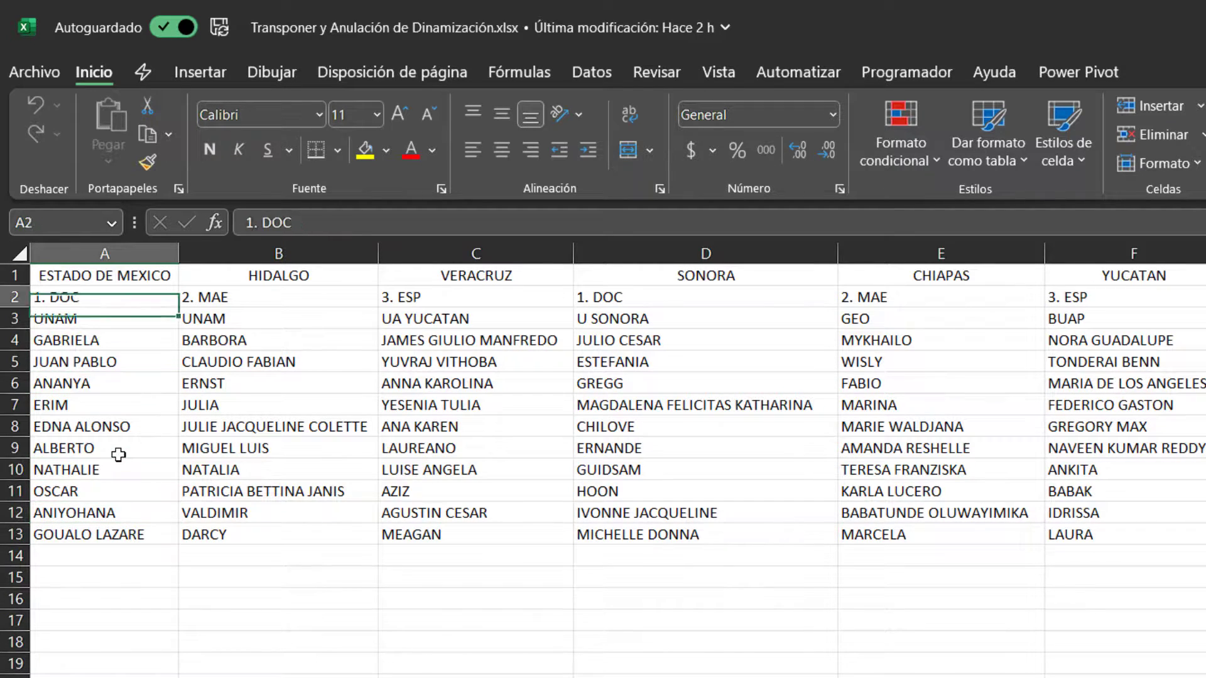
pyautogui.press('Up')
pyautogui.hotkey('ctrl', 'Right')
pyautogui.hotkey('ctrl', 'Left')
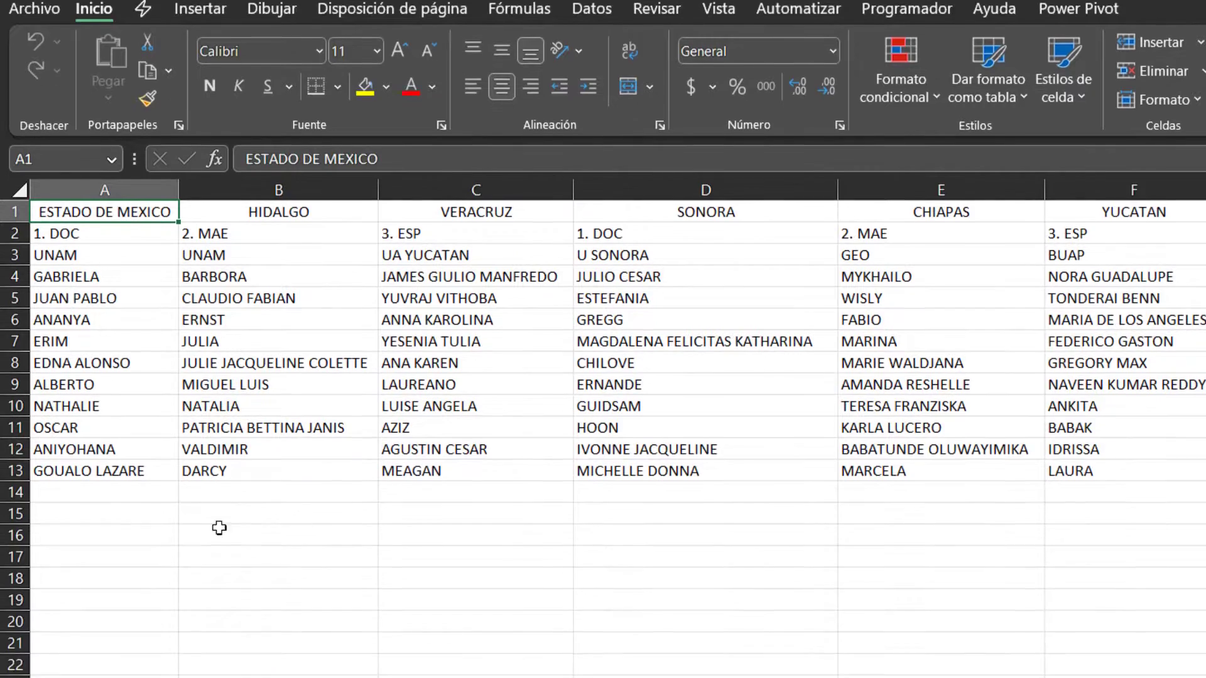
# - Enter the heading Estado in cell A16
pyautogui.click(106, 599)
pyautogui.write('Est6')
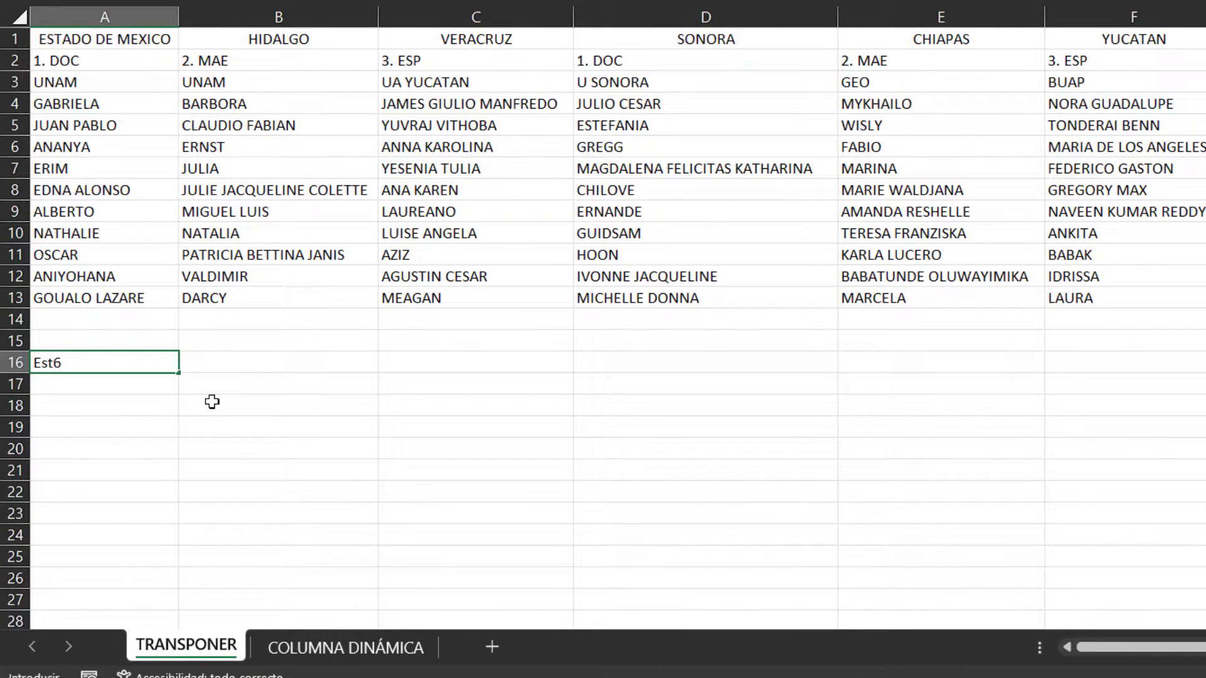
pyautogui.write('tado')
pyautogui.press('Up')
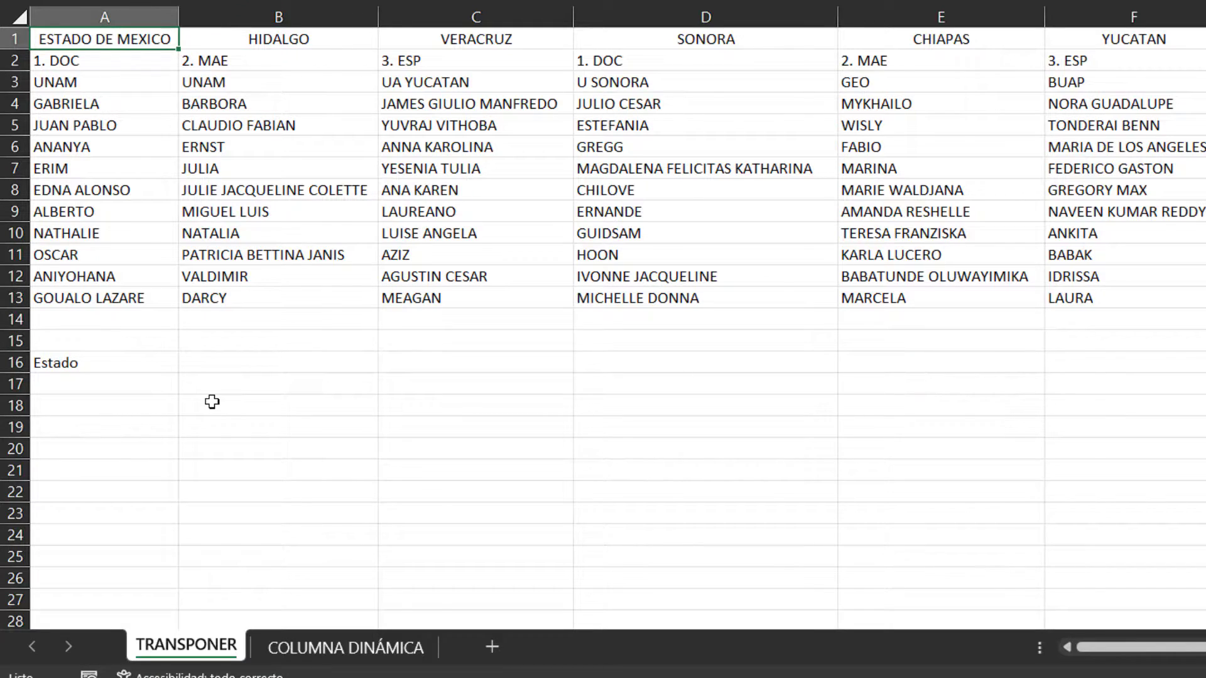
# - Copy the row 1 state headers and move to cell A17
pyautogui.hotkey('ctrl', 'shift', 'Right')
pyautogui.hotkey('ctrl', 'c')
pyautogui.press('Return')
pyautogui.press('Down')
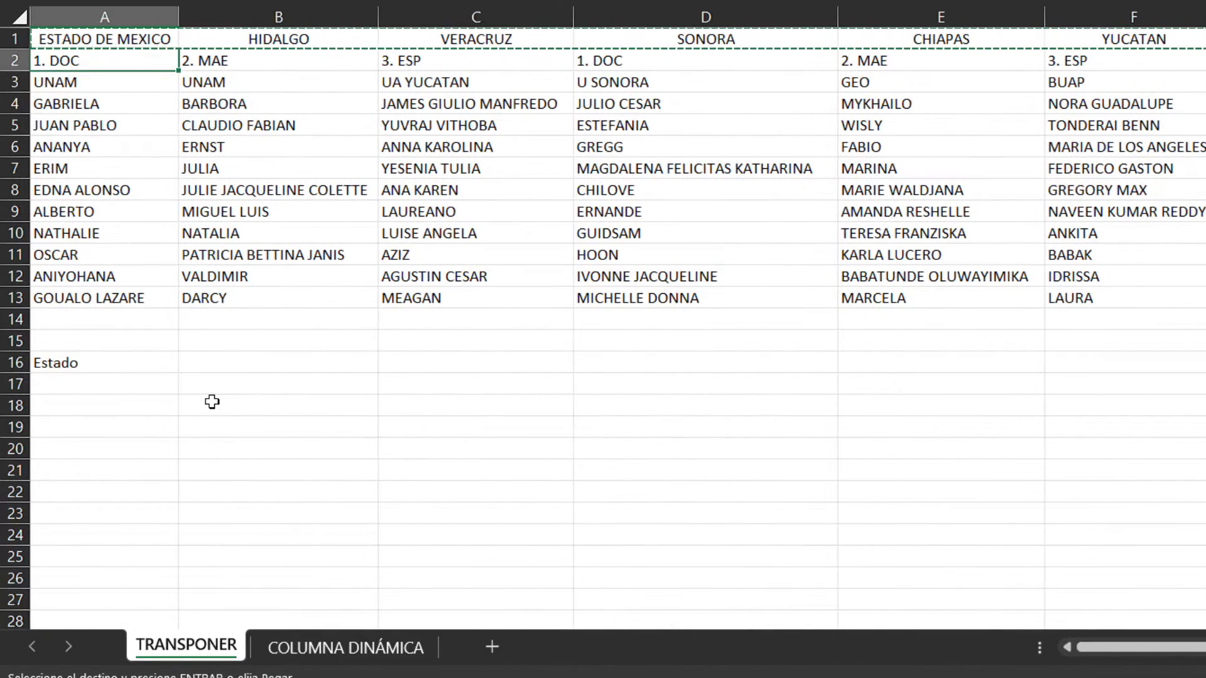
pyautogui.hotkey('ctrl', 'Down')
pyautogui.hotkey('ctrl', 'Down')
pyautogui.press('Down')
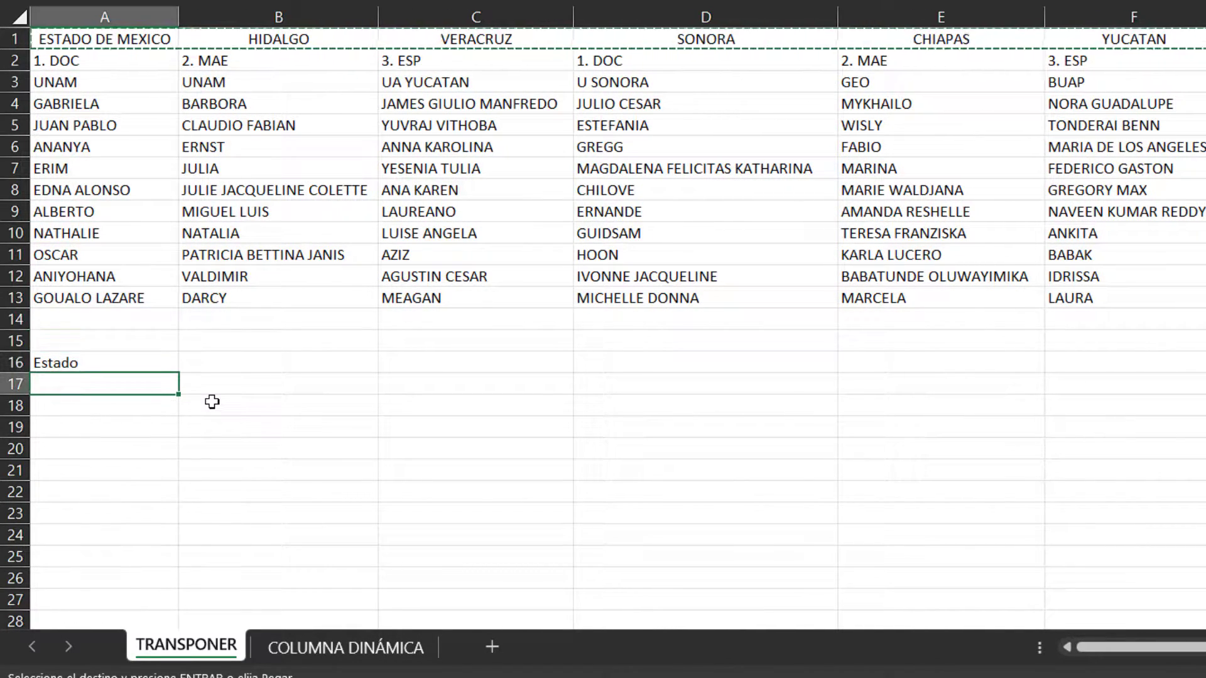
# - Paste the headers into A17 with Pegado especial as transposed values
pyautogui.rightClick(137, 383)
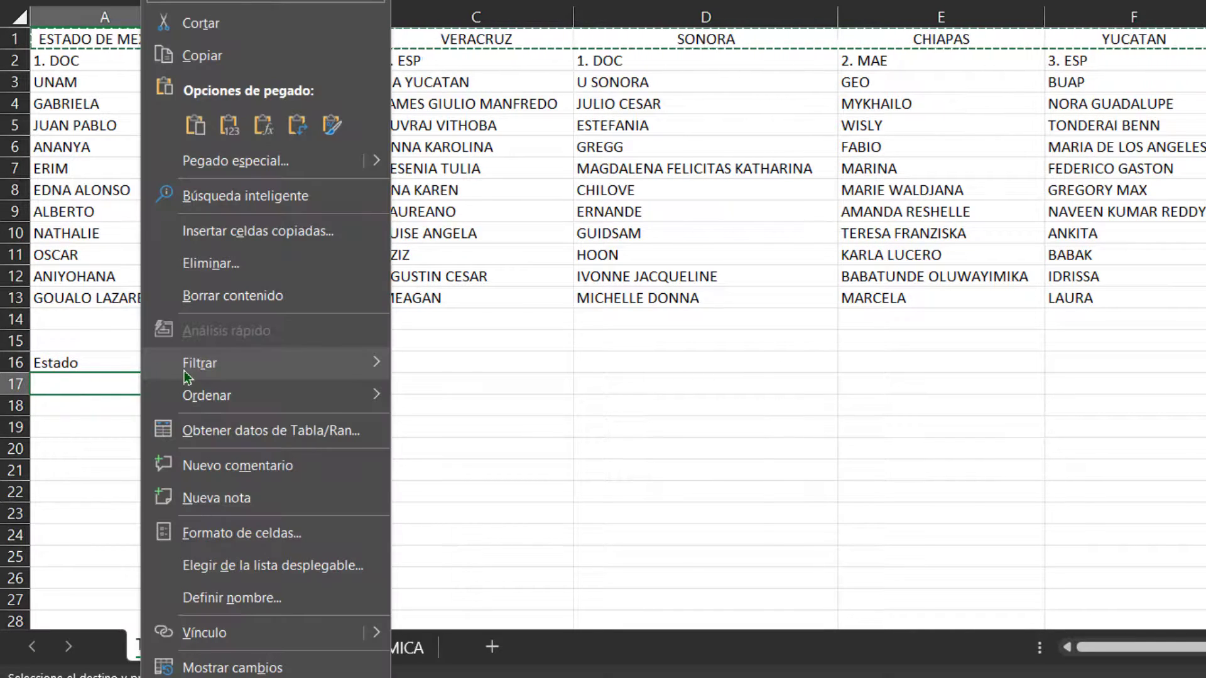
pyautogui.click(226, 160)
pyautogui.click(677, 158)
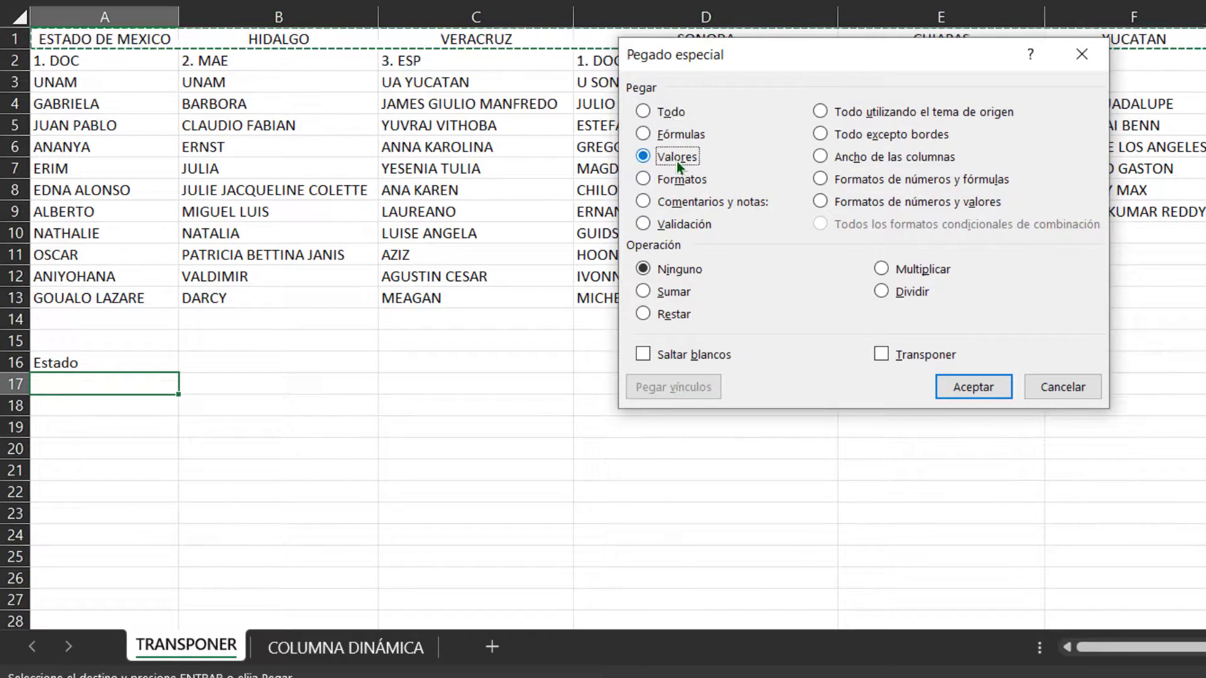
pyautogui.click(882, 354)
pyautogui.click(950, 388)
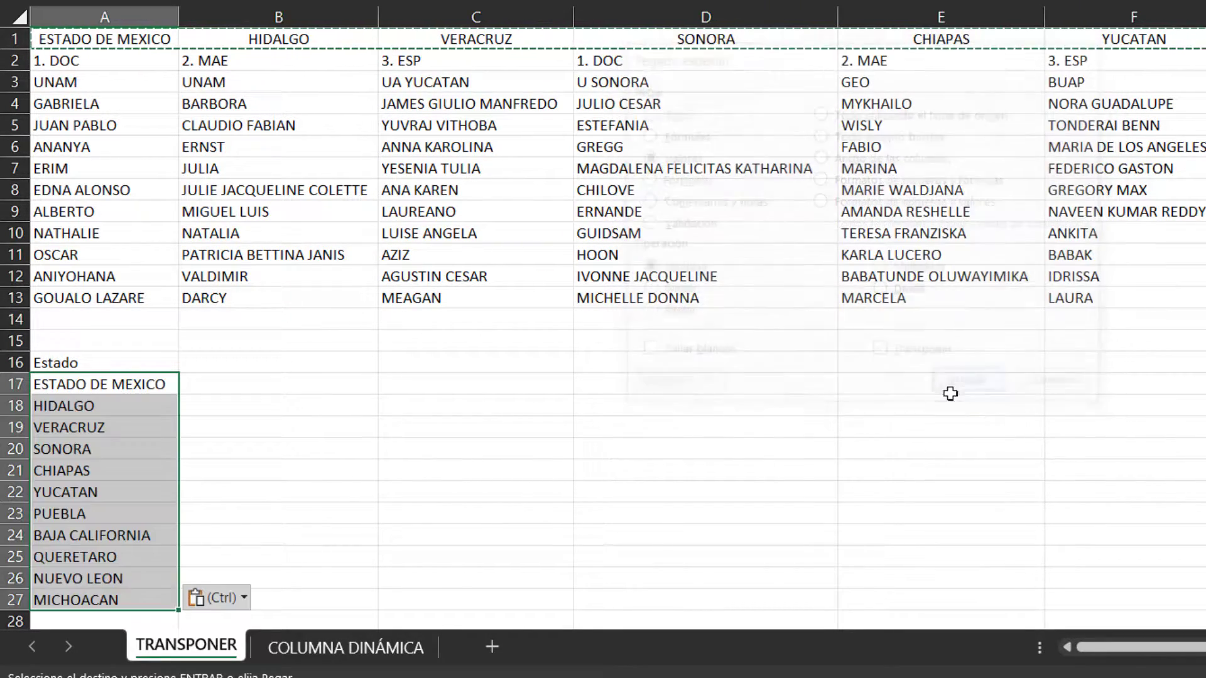
pyautogui.scroll(-4, 646, 536)
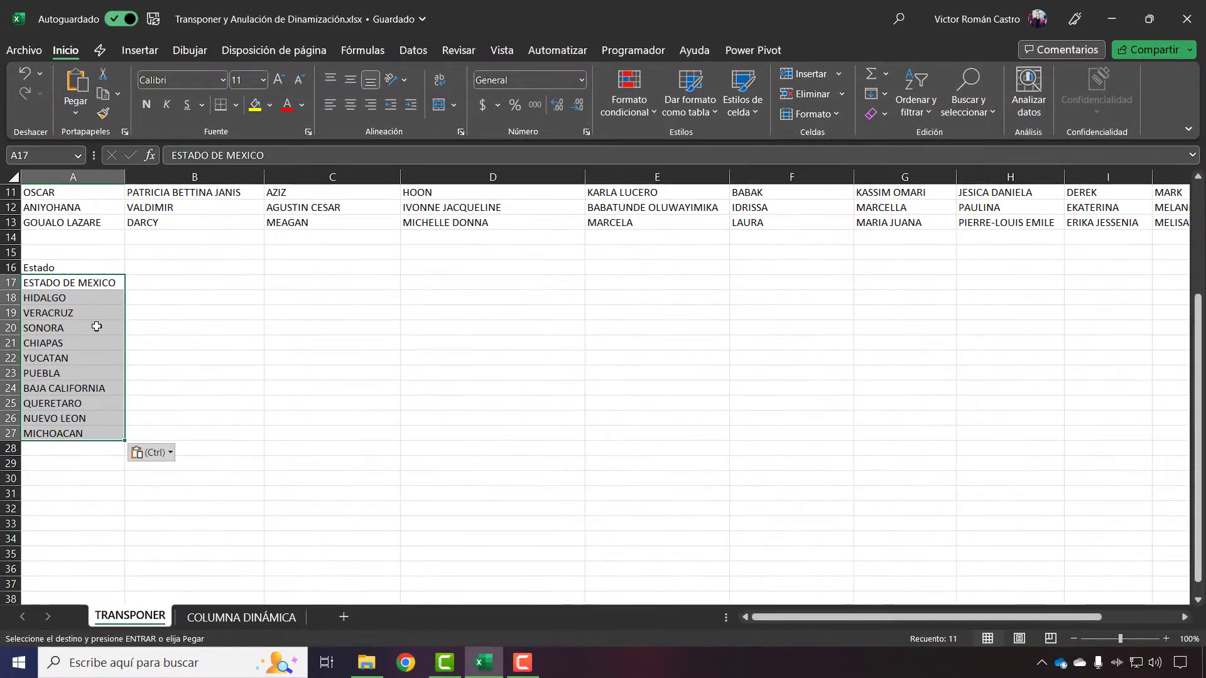
# - Delete the leftover Estado entries below the data
pyautogui.press('Delete')
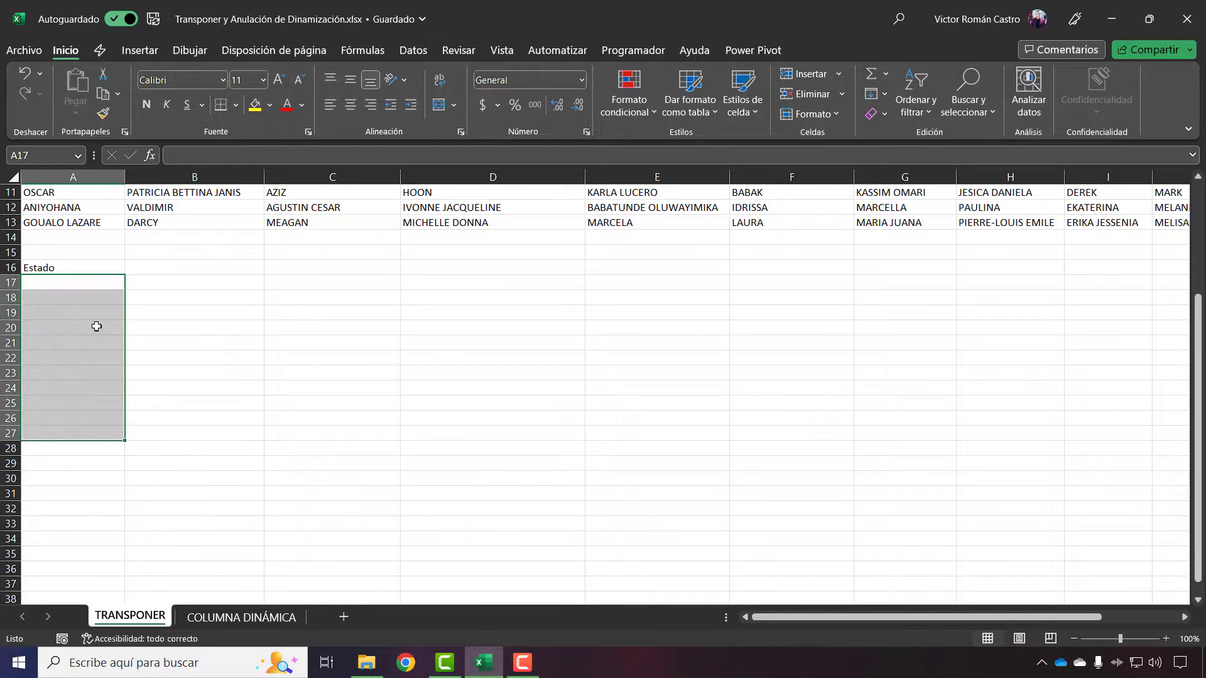
pyautogui.press('alt')
pyautogui.press('alt')
pyautogui.scroll(4, 153, 439)
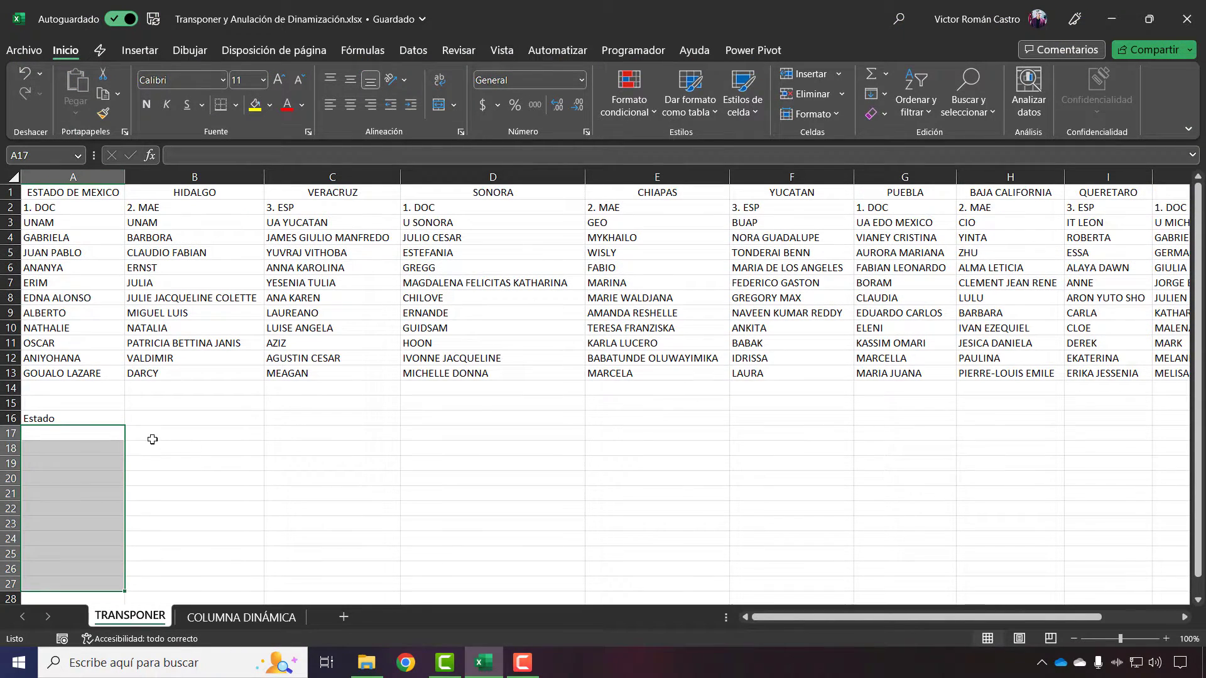
pyautogui.click(86, 418)
pyautogui.press('Delete')
# - Load the A1:K13 range into Power Query with Datos > De una tabla o rango
pyautogui.click(113, 202)
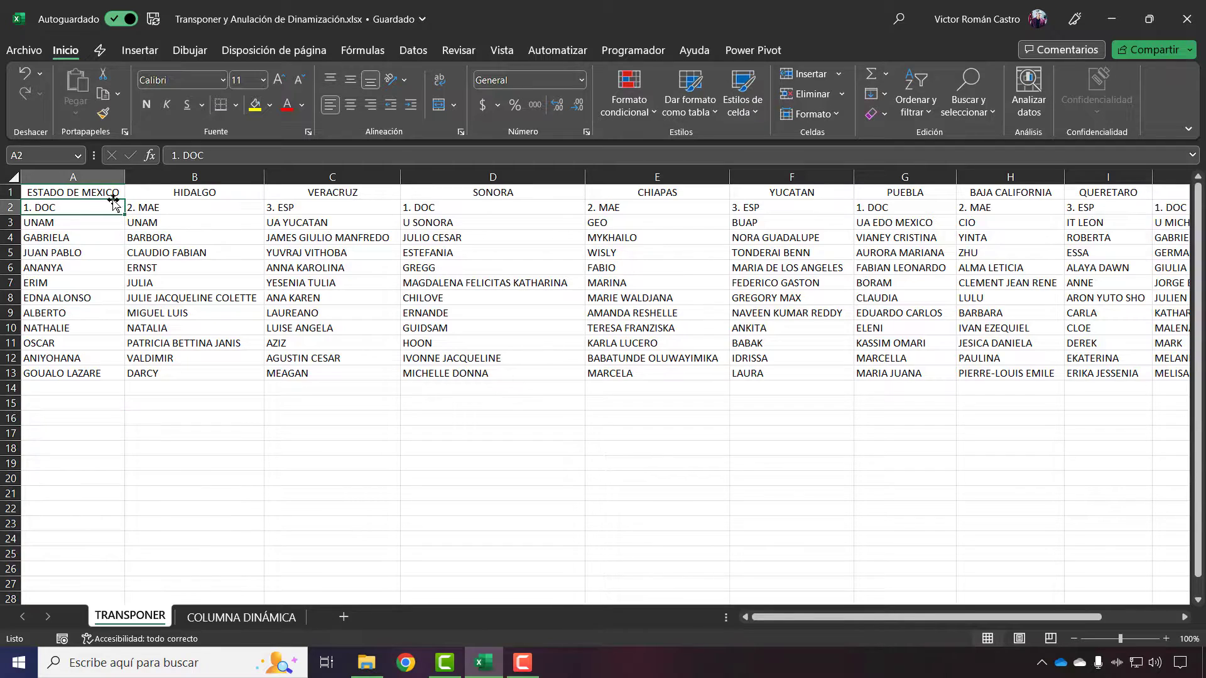
pyautogui.click(100, 196)
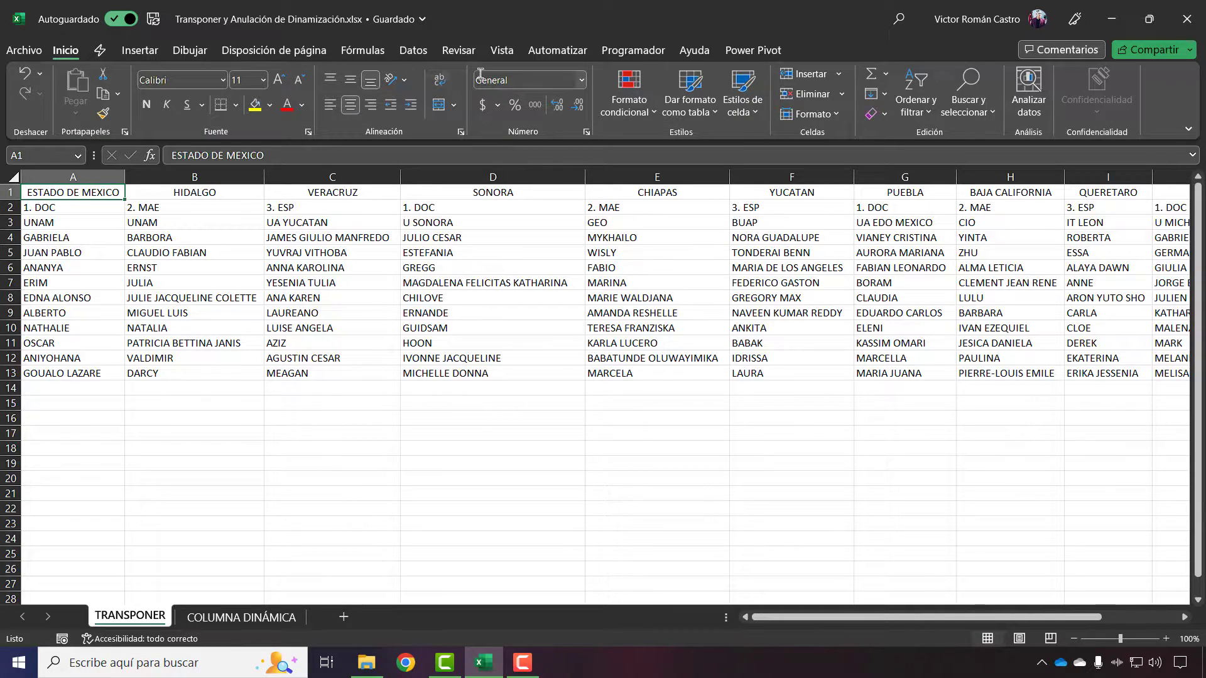
pyautogui.click(402, 55)
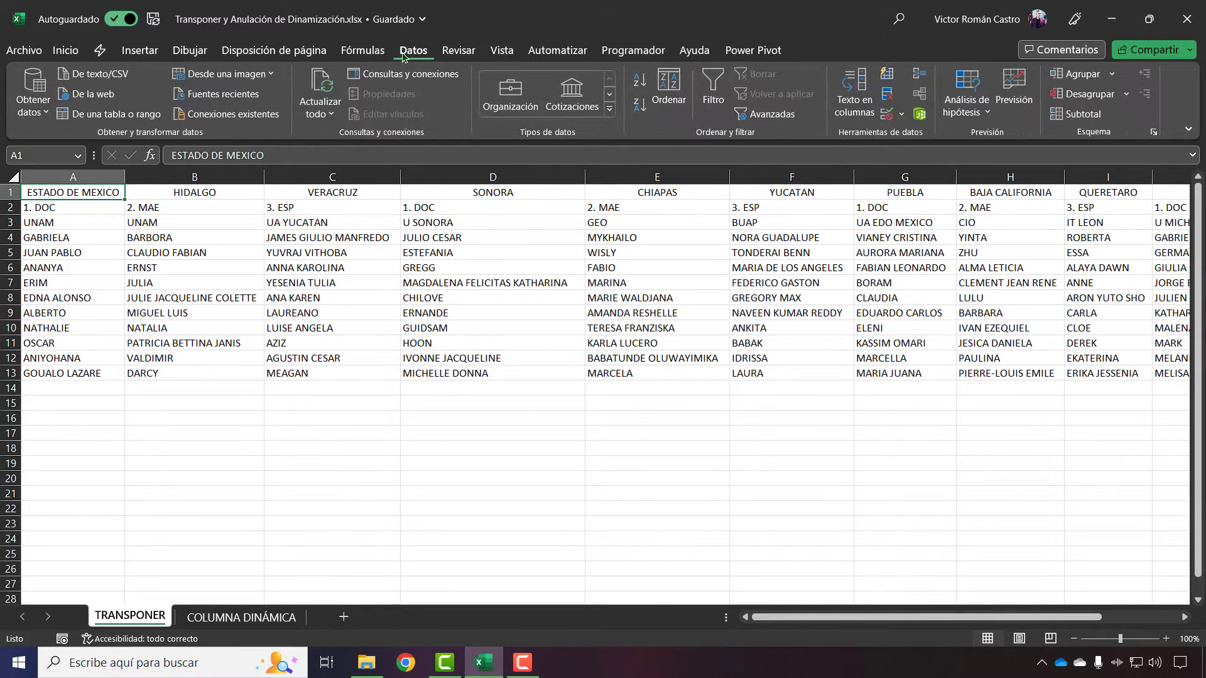
pyautogui.click(107, 120)
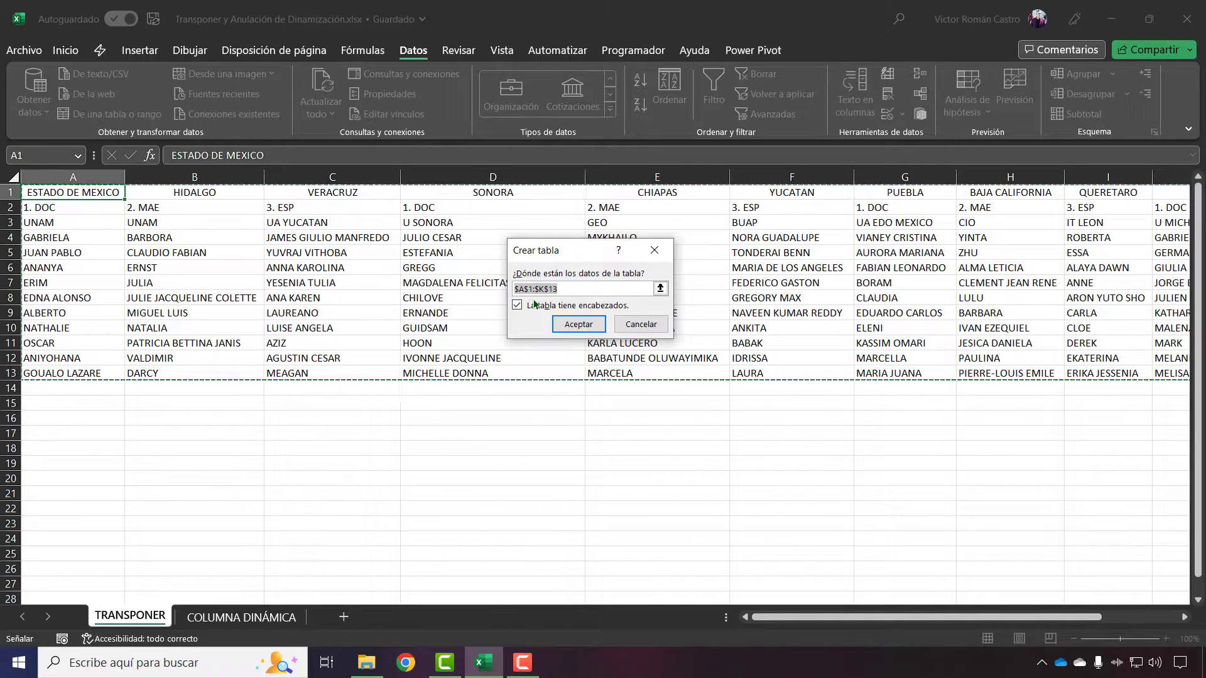
pyautogui.click(577, 324)
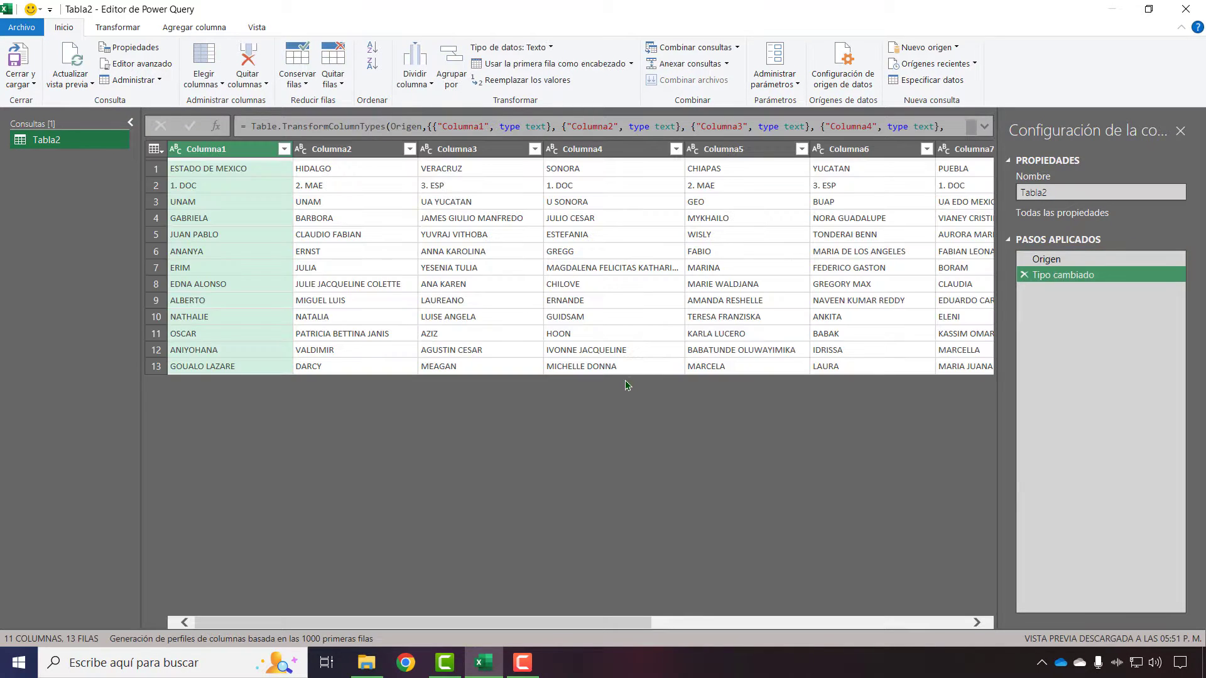
# - Transpose Tabla2 so each of the eleven states becomes its own row
pyautogui.moveTo(345, 625); pyautogui.dragTo(290, 604)
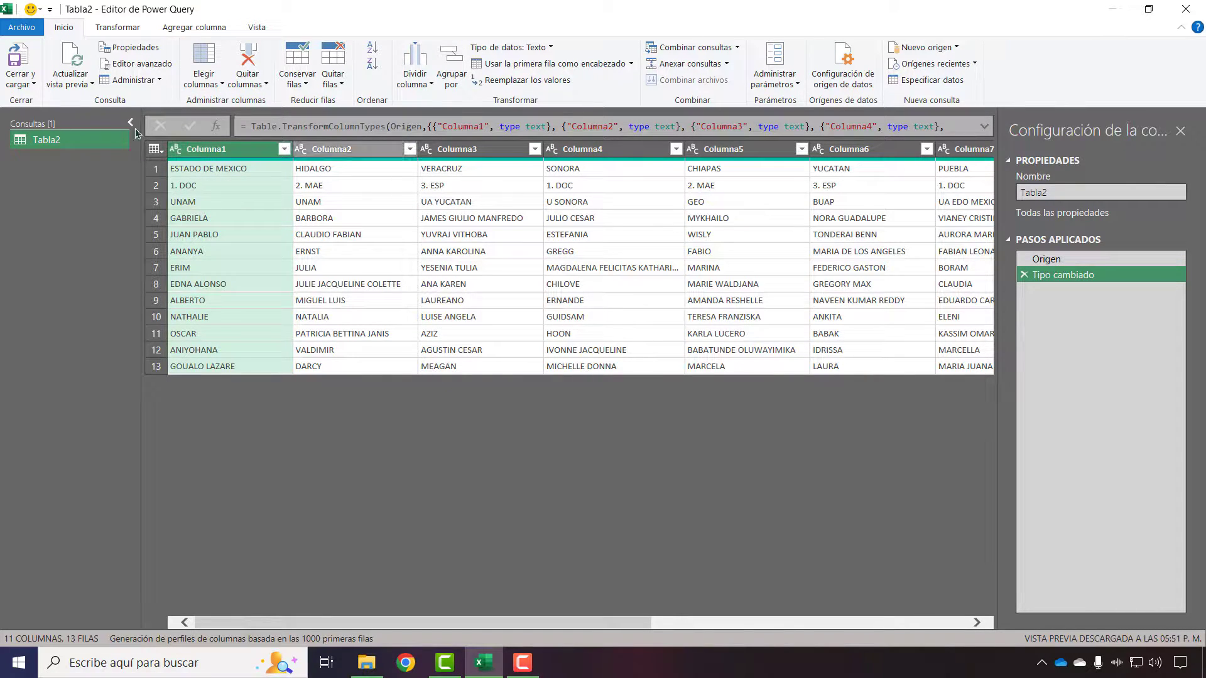
pyautogui.click(131, 34)
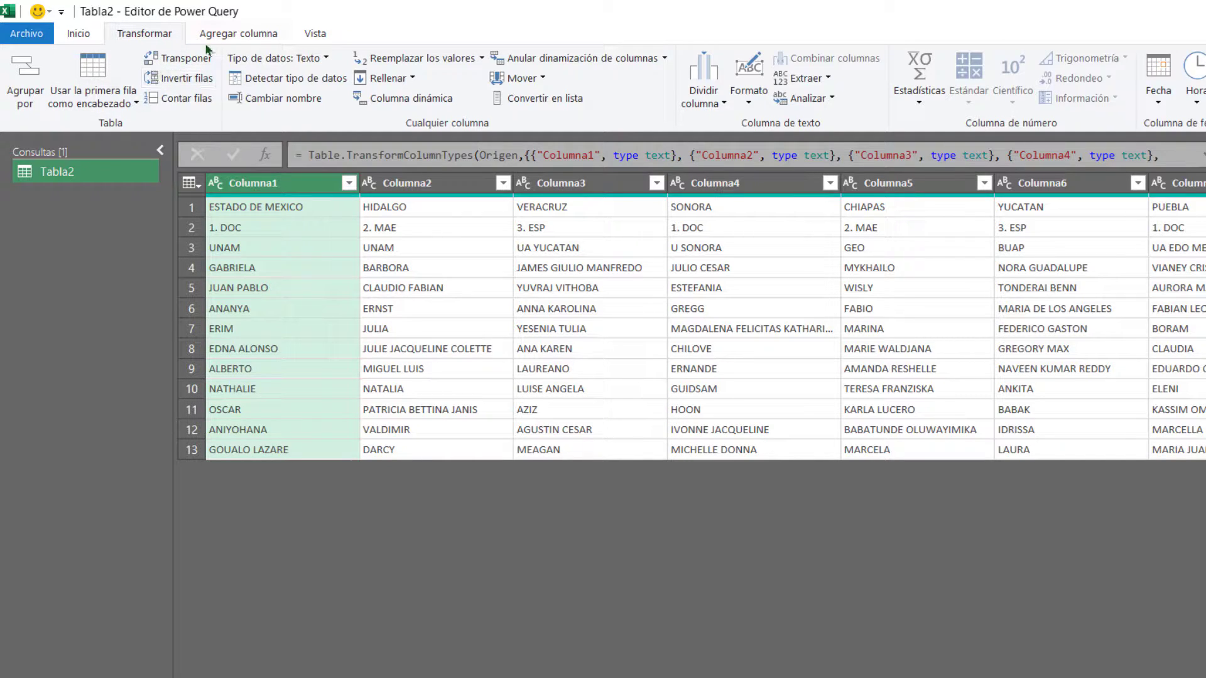
pyautogui.click(180, 59)
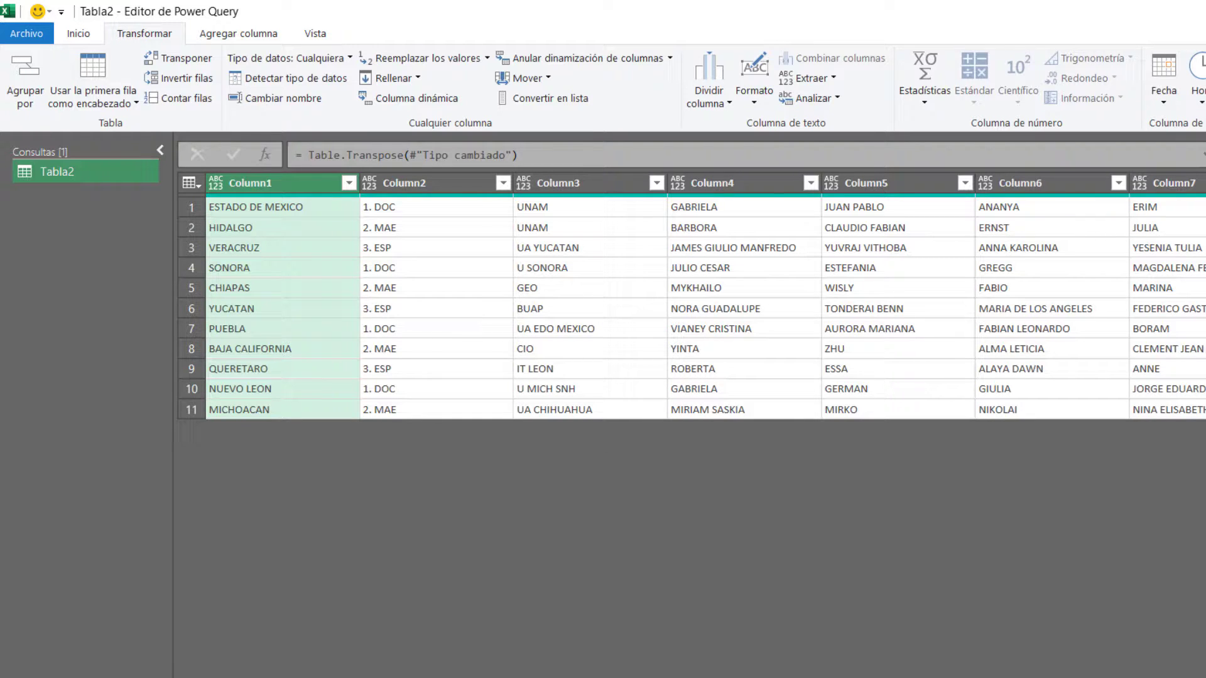
pyautogui.hscroll(5, 703, 296)
pyautogui.hscroll(5, 703, 295)
pyautogui.hscroll(3, 703, 296)
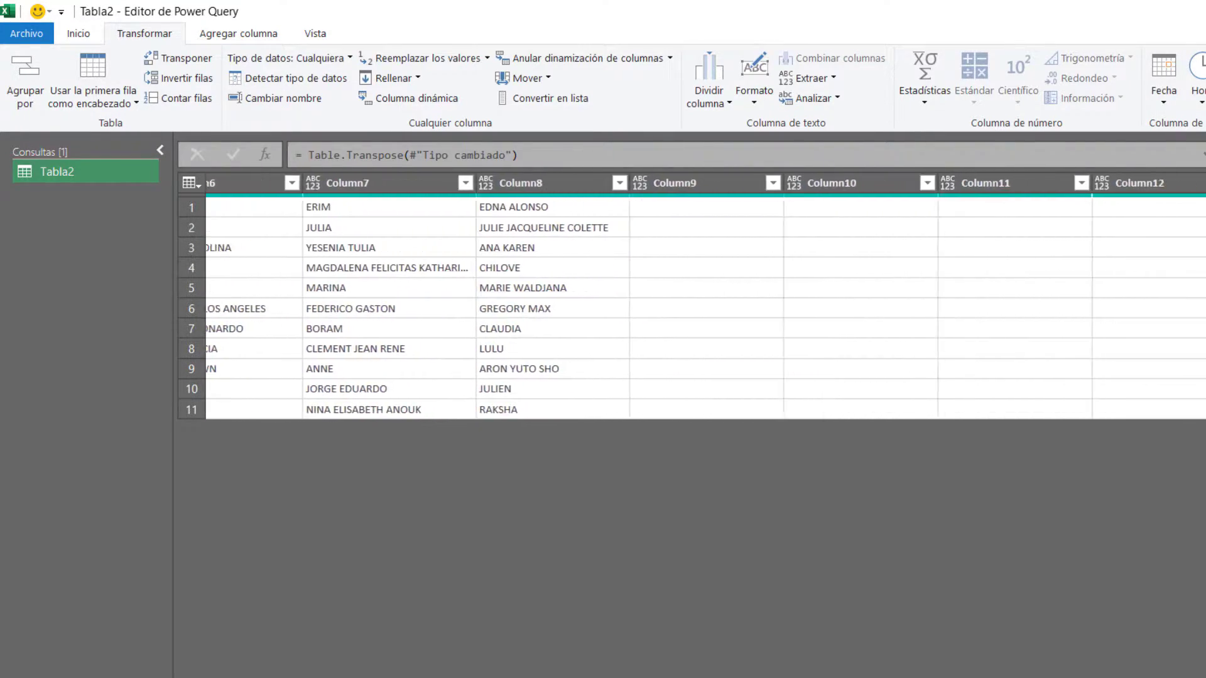
pyautogui.hscroll(3, 703, 295)
pyautogui.hscroll(-5, 704, 295)
pyautogui.hscroll(-10, 703, 295)
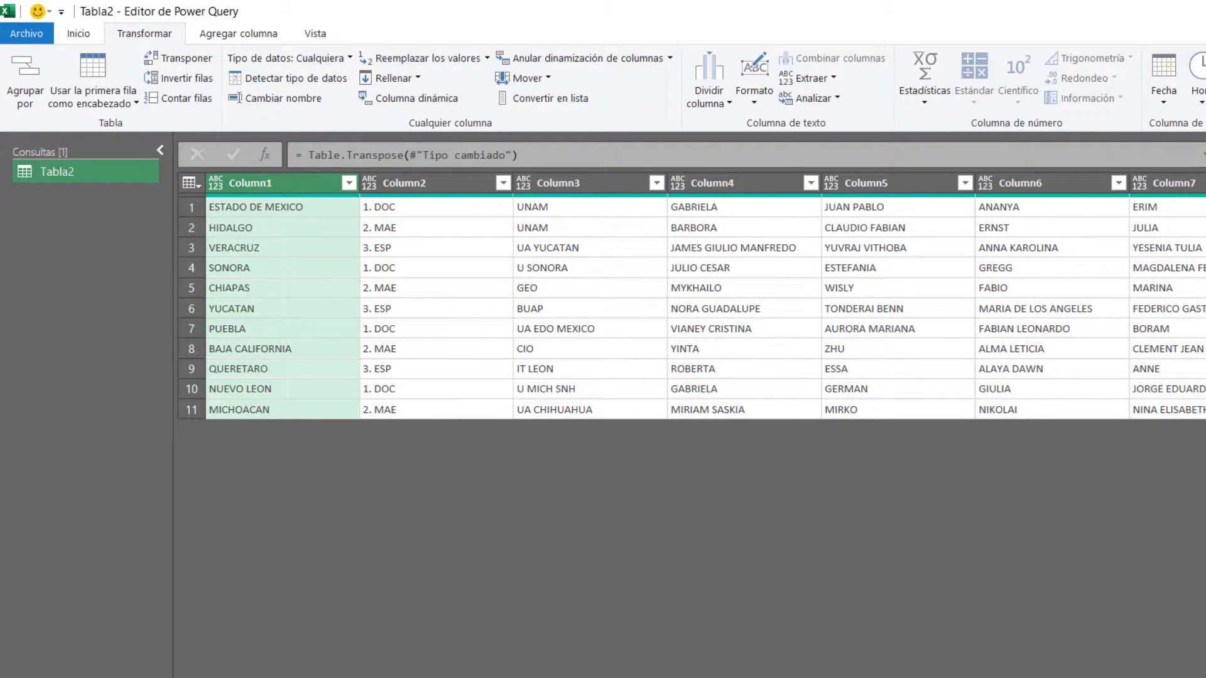
pyautogui.hscroll(3, 704, 295)
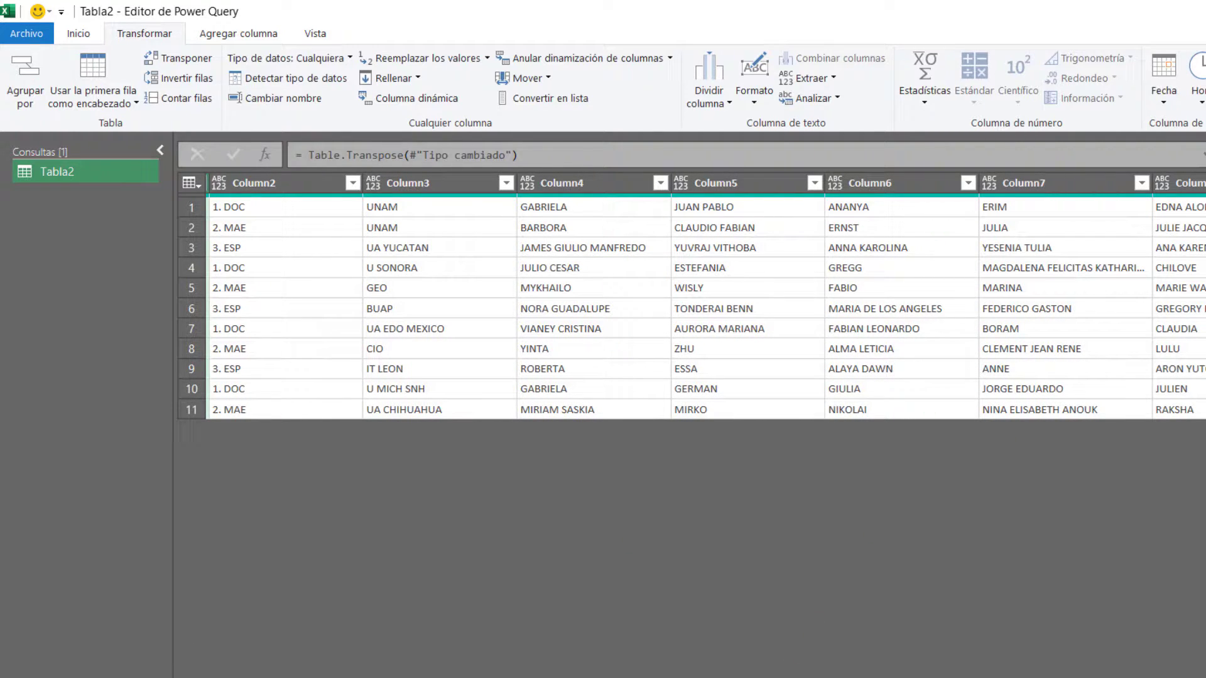
pyautogui.hscroll(-3, 704, 295)
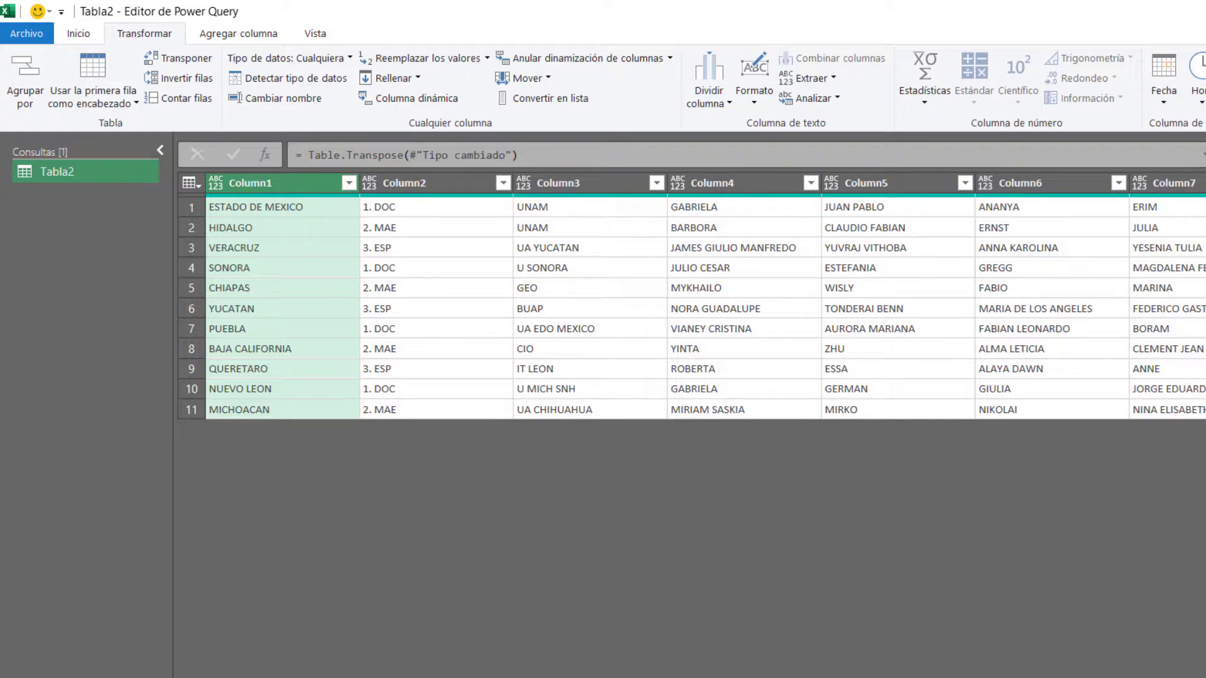
pyautogui.hscroll(5, 704, 295)
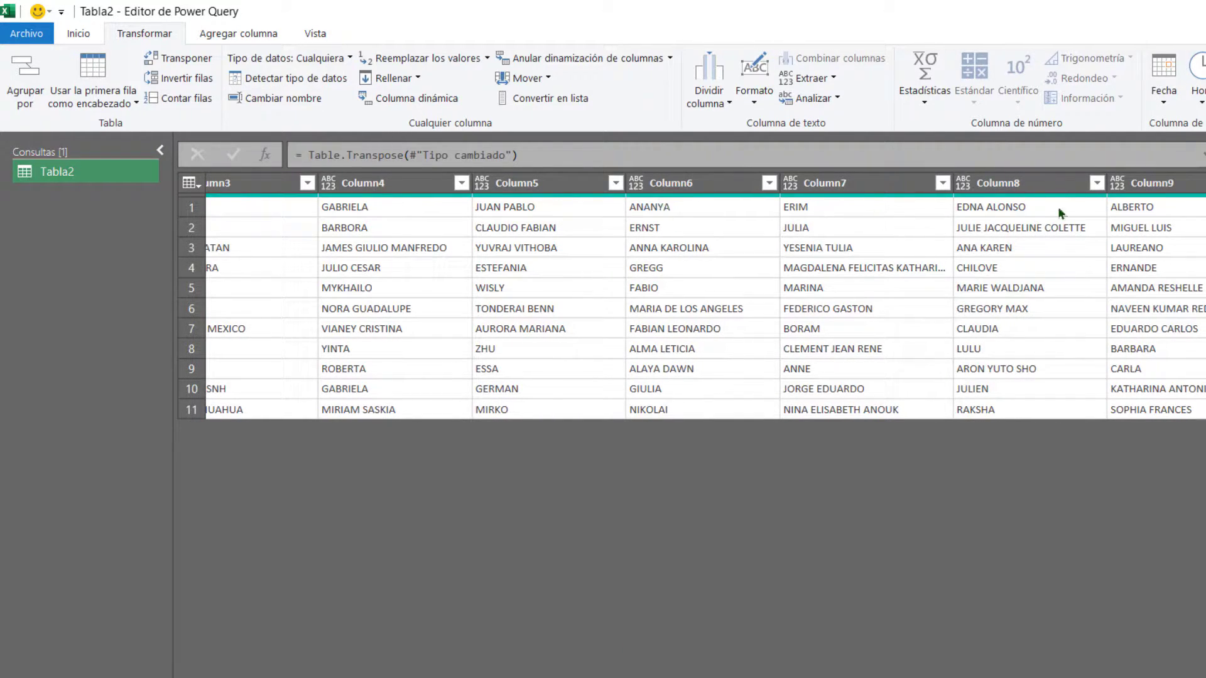
pyautogui.hscroll(1, 703, 295)
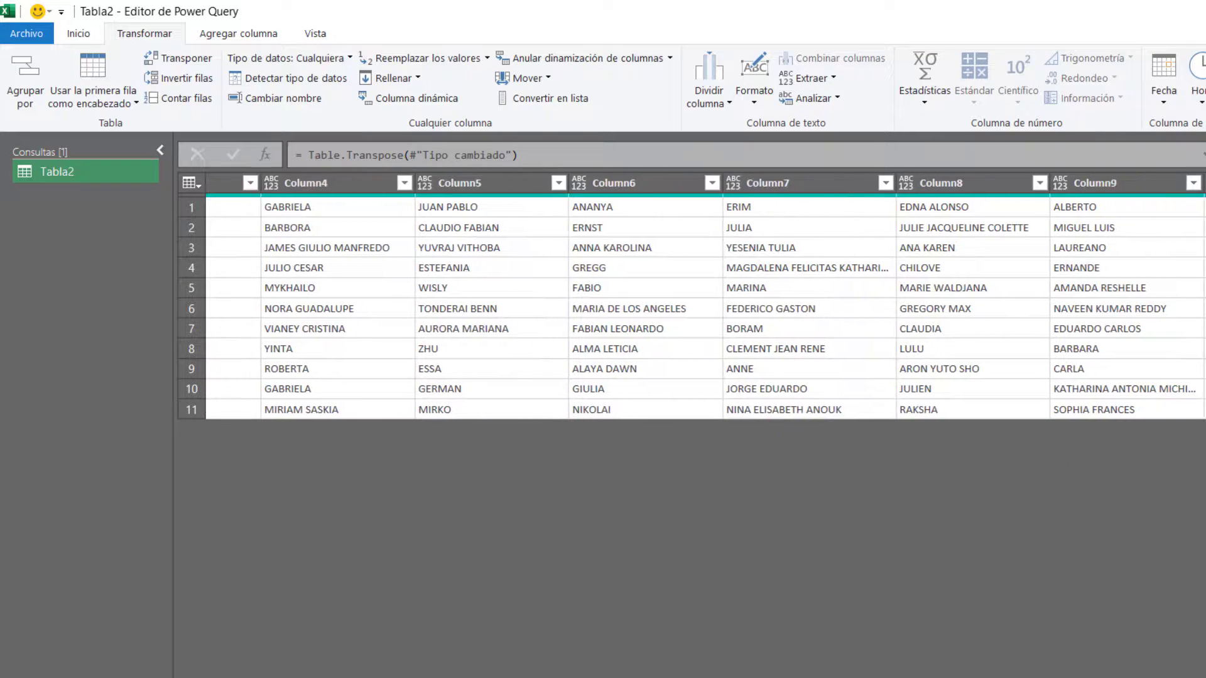
pyautogui.hscroll(2, 704, 295)
pyautogui.hscroll(1, 703, 295)
pyautogui.hscroll(1, 704, 295)
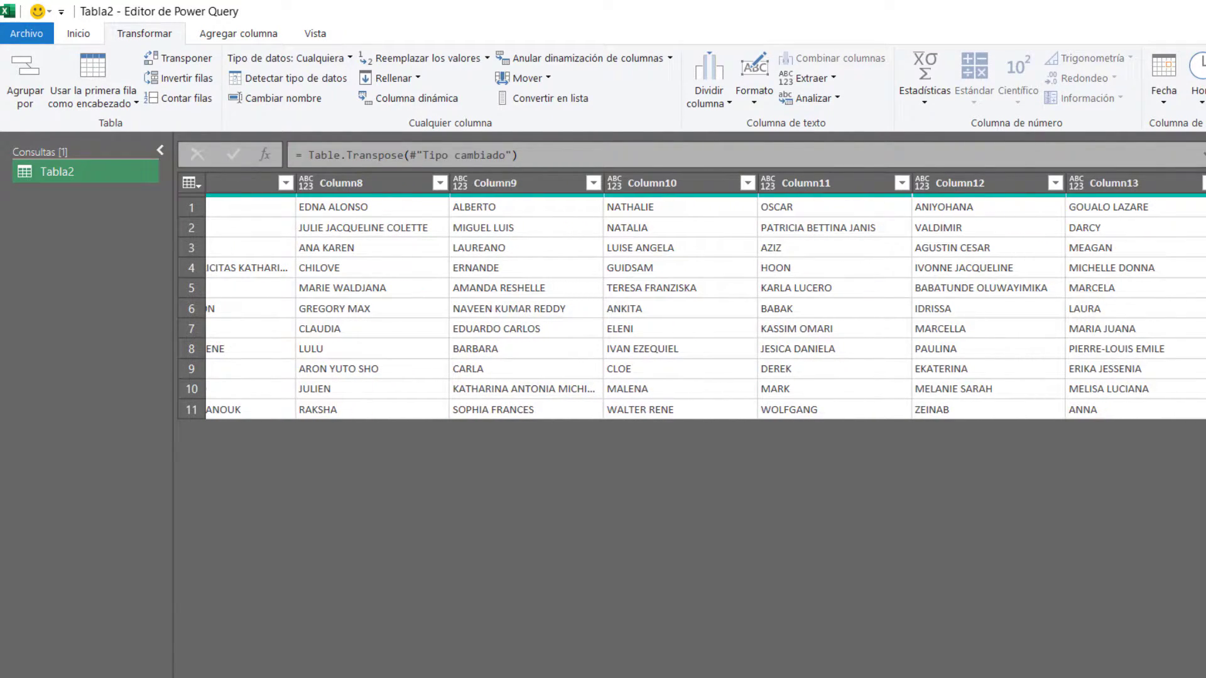
pyautogui.press('Home')
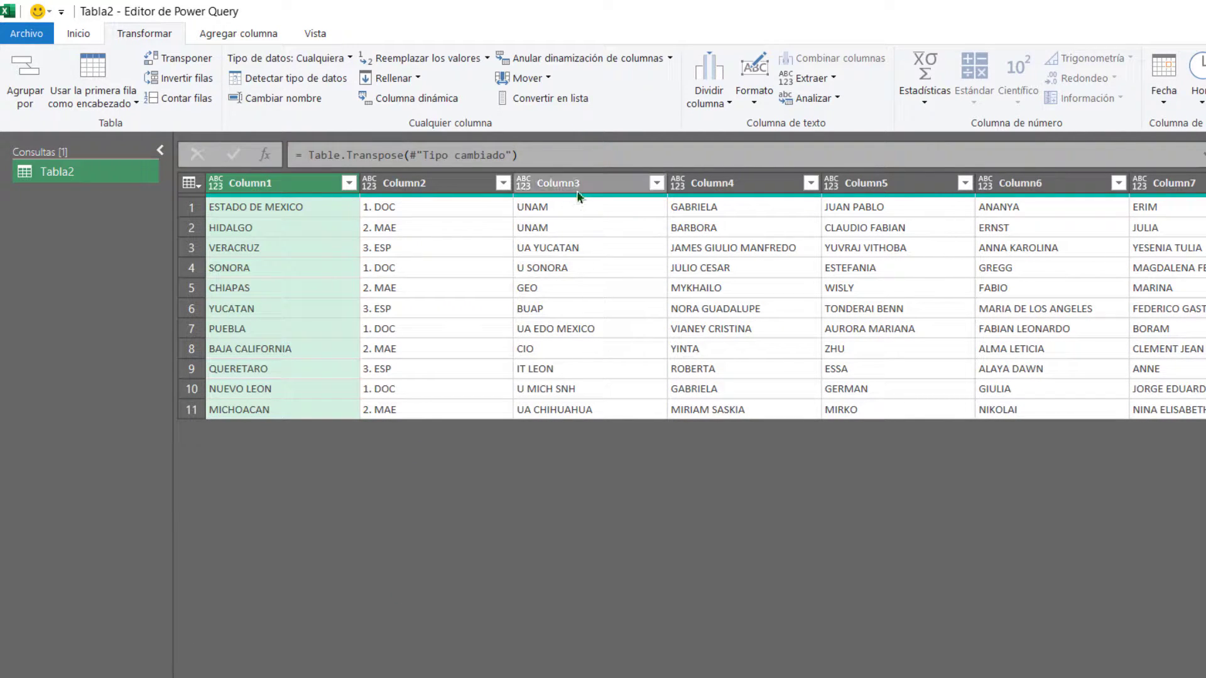
pyautogui.hscroll(2, 483, 236)
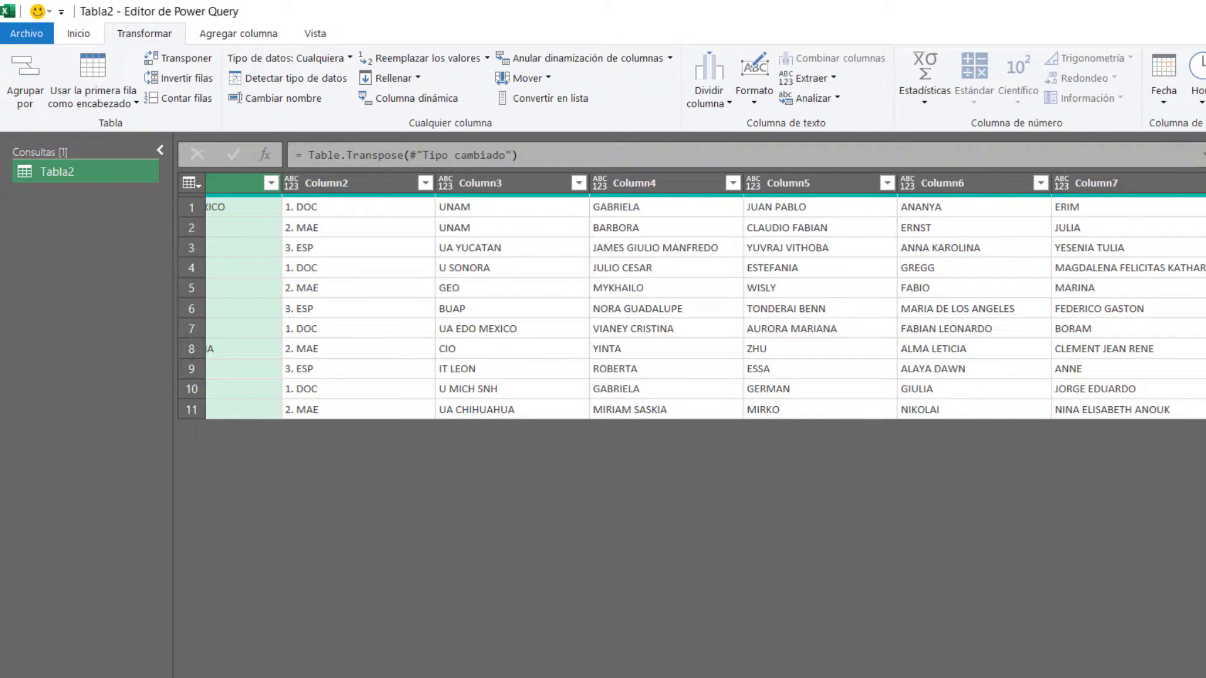
pyautogui.hscroll(-2, 691, 295)
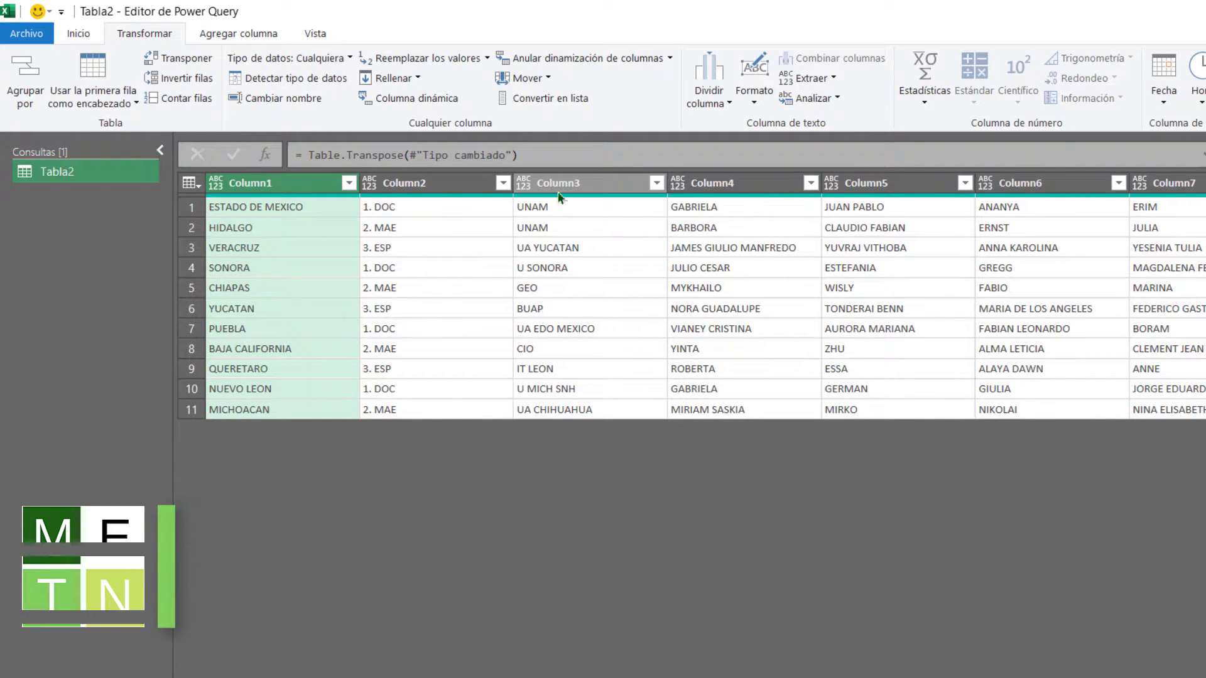
pyautogui.click(572, 183)
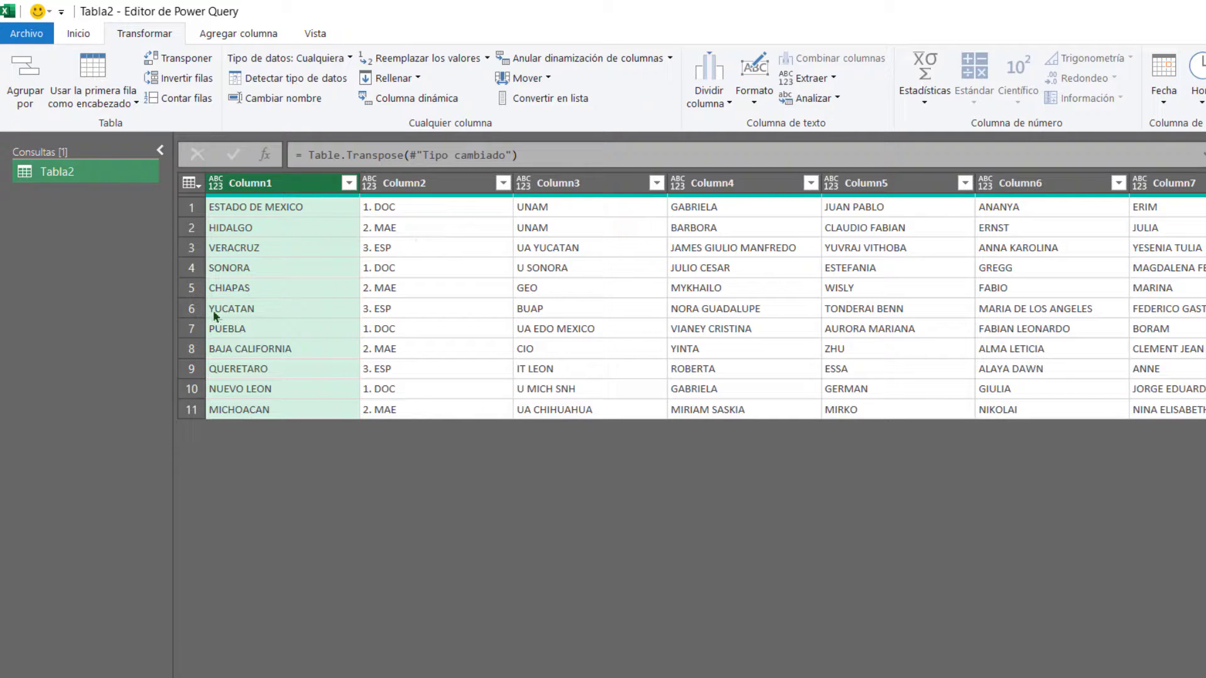
# - With Column1, Column2 and Column3 selected, unpivot the other columns into Atributo and Valor
pyautogui.keyDown('ctrl'); pyautogui.click(446, 190); pyautogui.keyUp('ctrl')
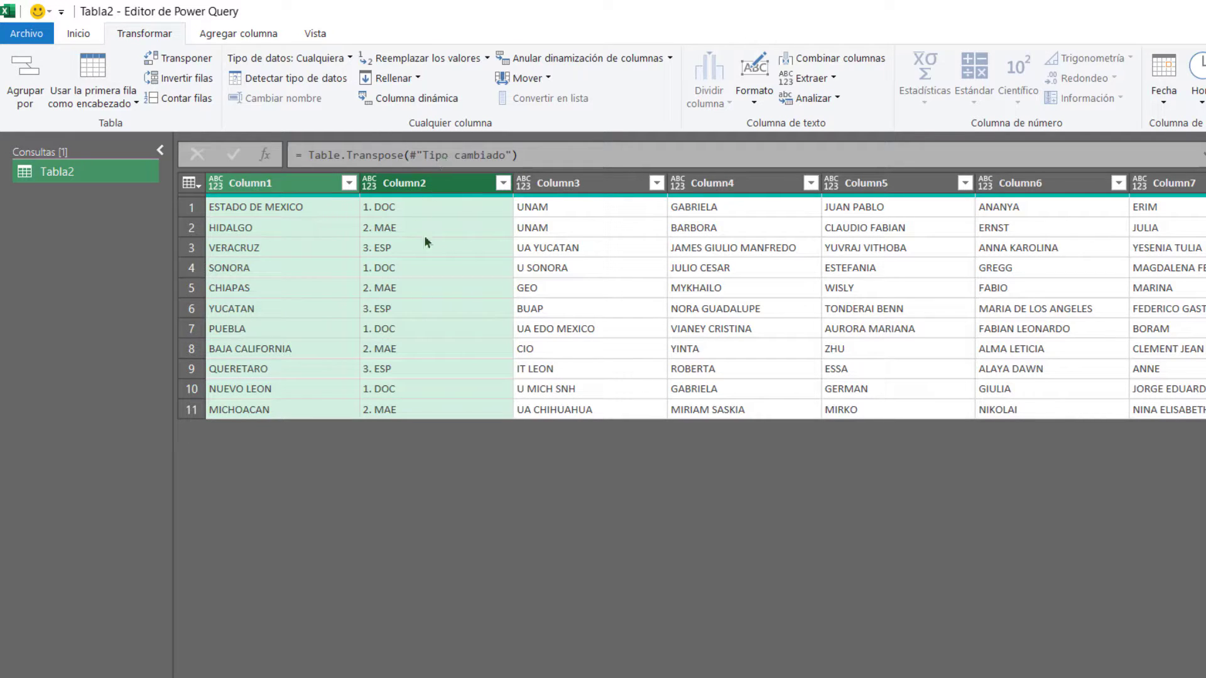
pyautogui.keyDown('ctrl'); pyautogui.click(559, 186); pyautogui.keyUp('ctrl')
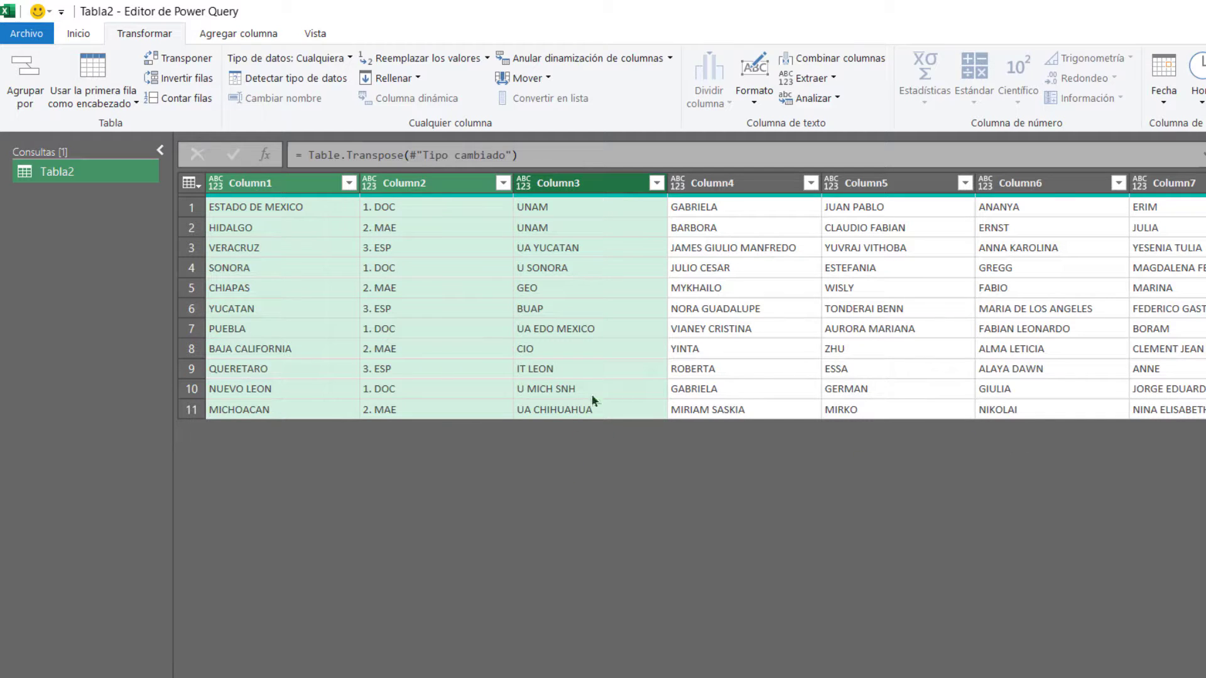
pyautogui.rightClick(431, 187)
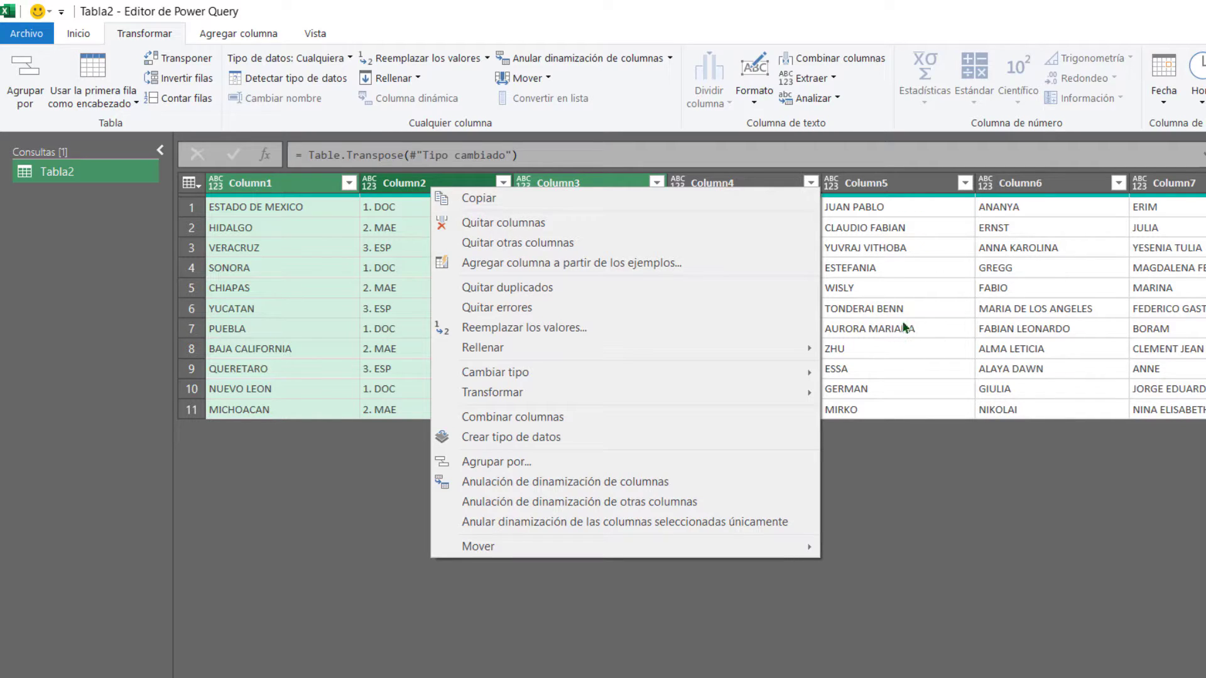
pyautogui.click(538, 501)
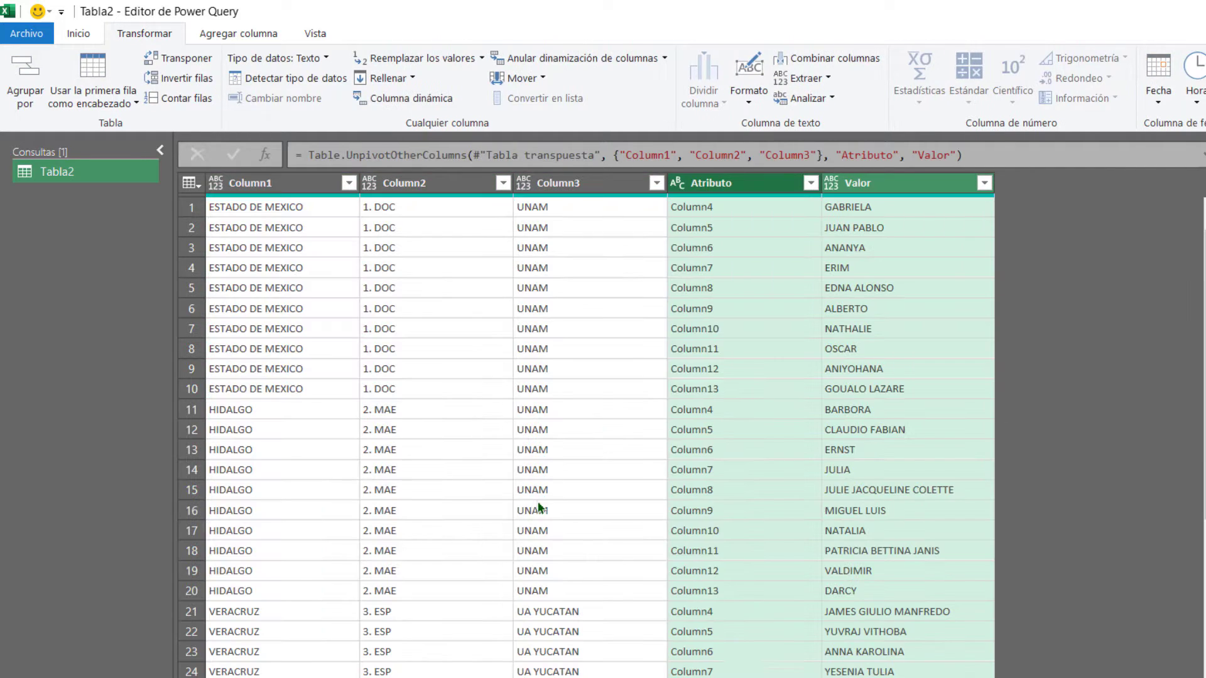
pyautogui.scroll(-10, 547, 503)
pyautogui.scroll(-10, 487, 463)
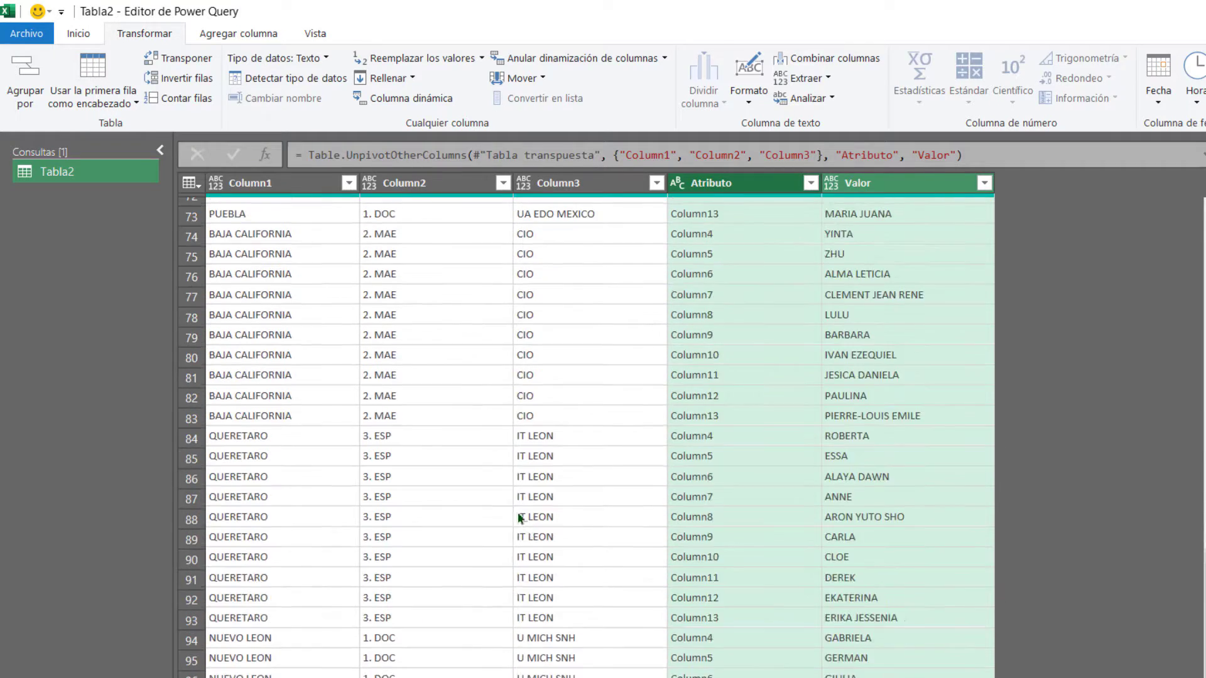
pyautogui.scroll(20, 488, 449)
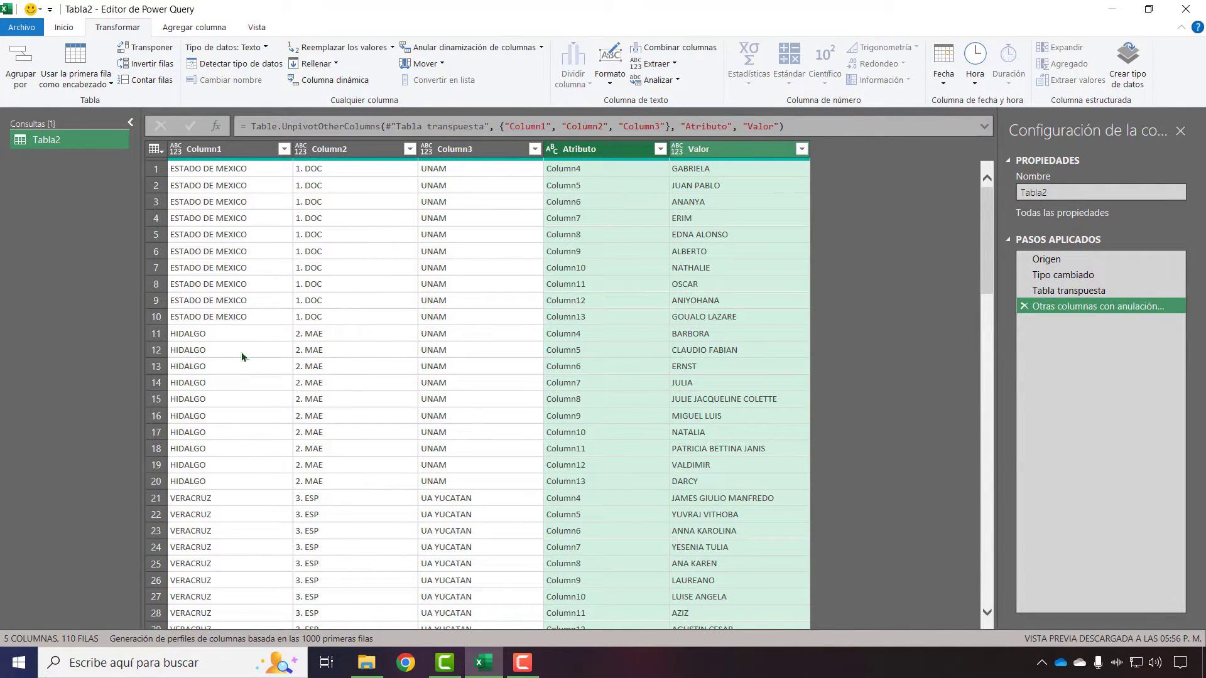
pyautogui.scroll(-12, 264, 440)
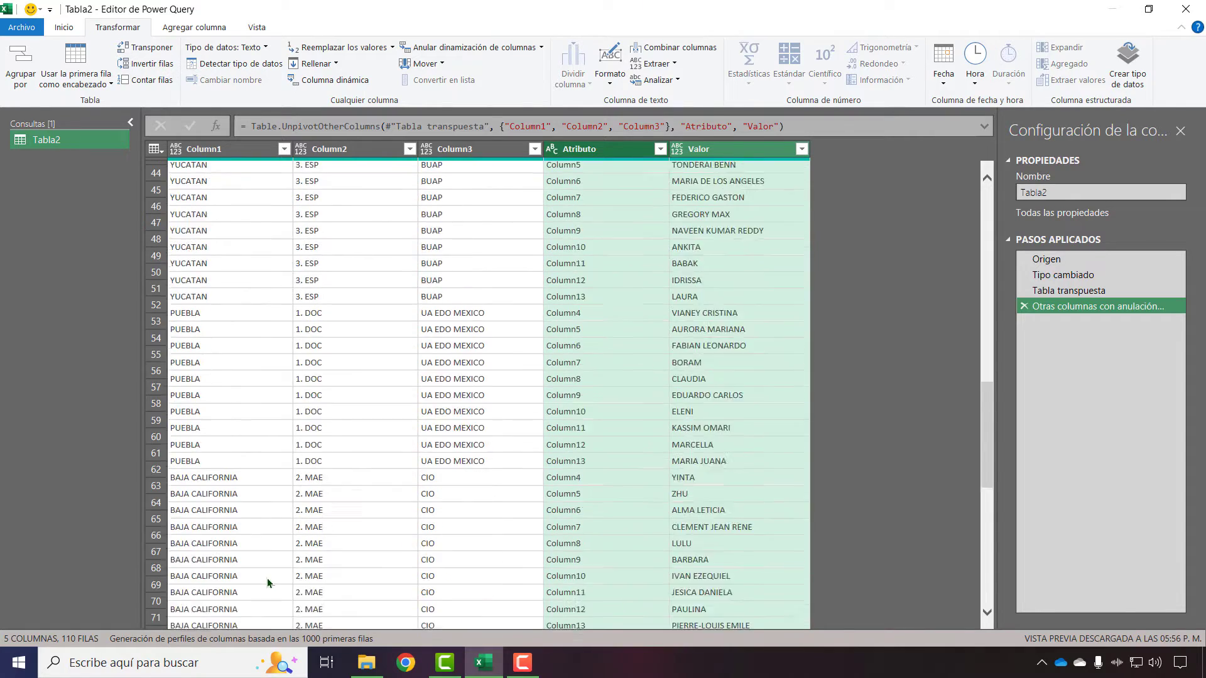
pyautogui.scroll(-2, 270, 565)
pyautogui.scroll(-13, 282, 553)
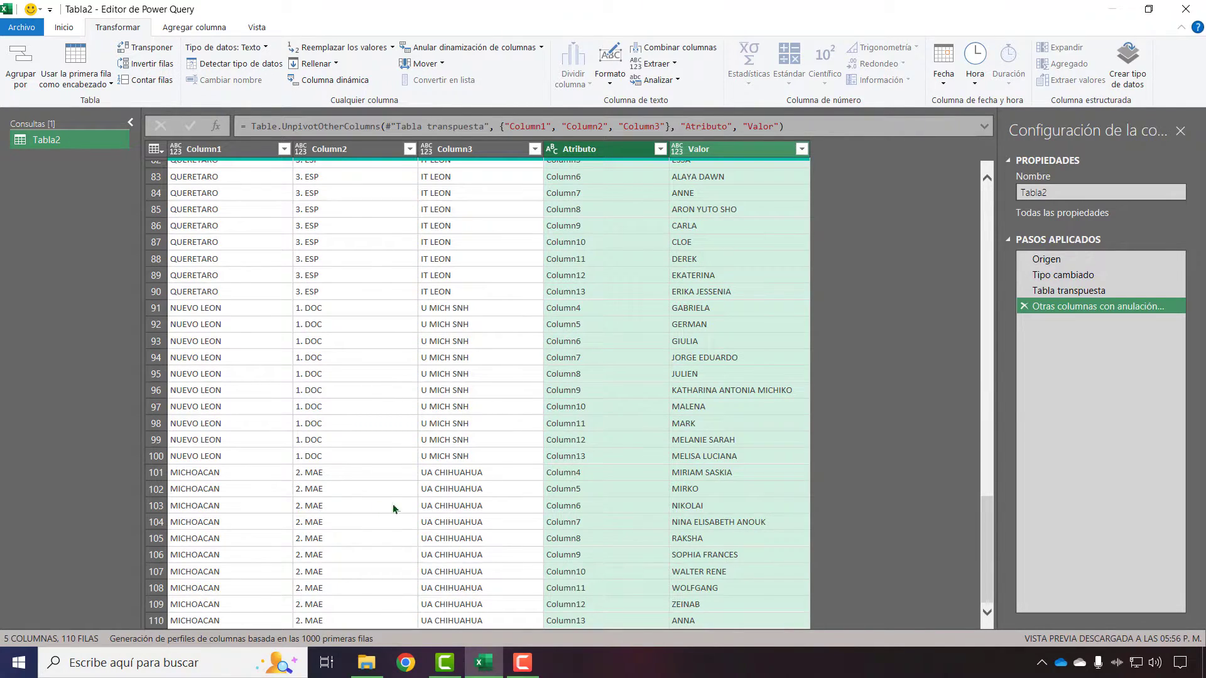
pyautogui.scroll(12, 394, 509)
pyautogui.scroll(15, 401, 470)
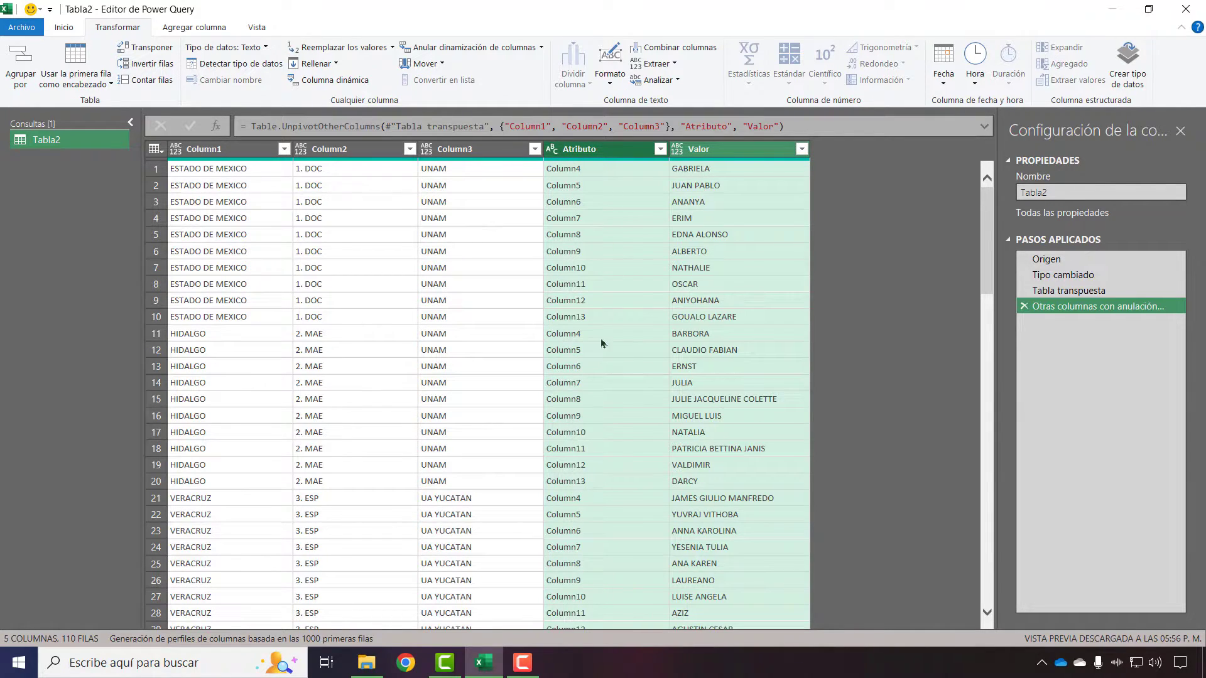
# - Remove the Atributo column from Tabla2, keeping 4 columns across 110 rows
pyautogui.click(572, 153)
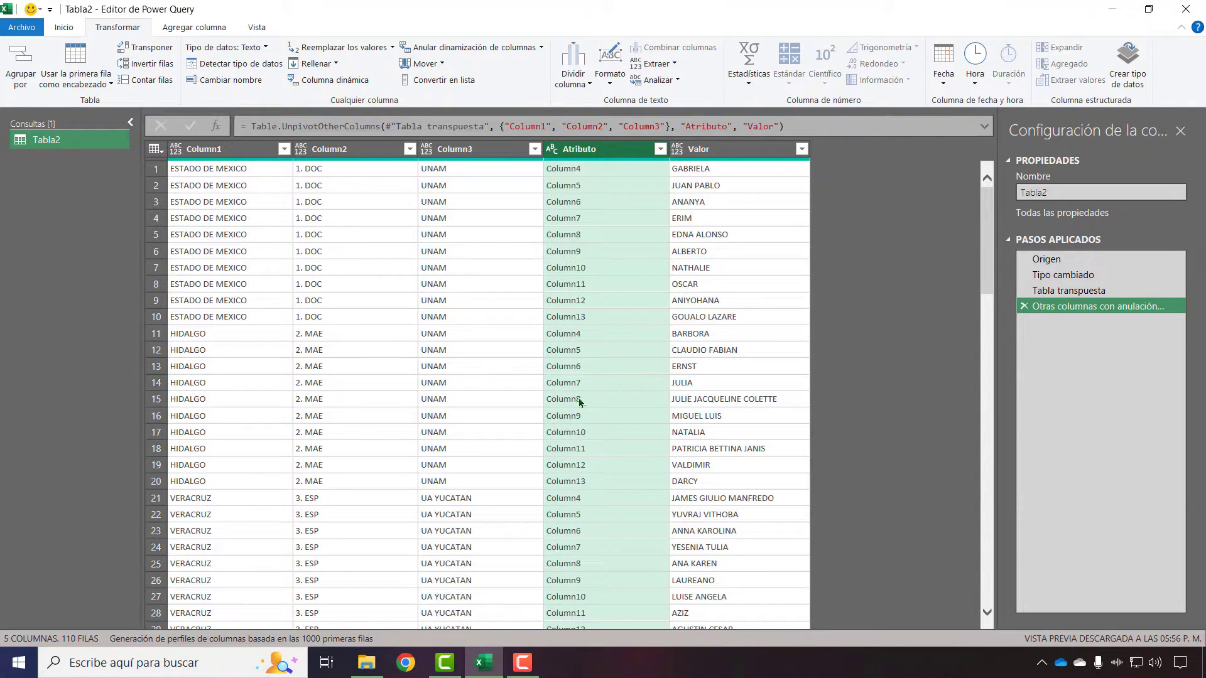
pyautogui.click(716, 148)
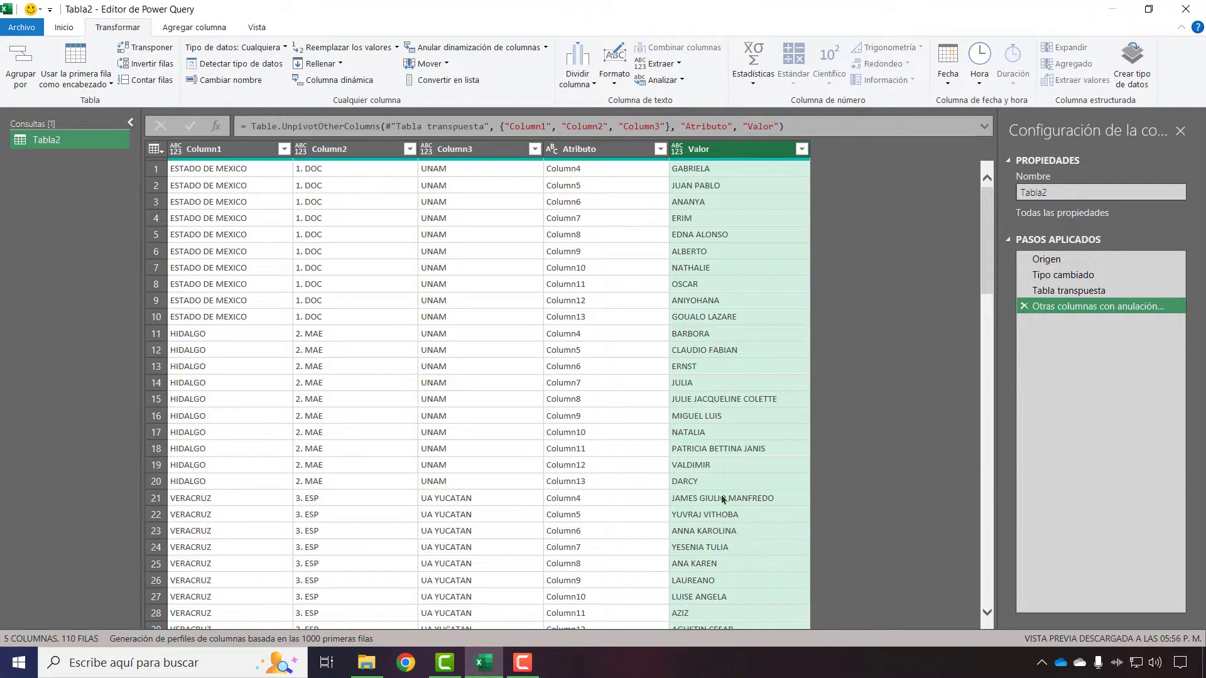
pyautogui.scroll(-20, 728, 477)
pyautogui.scroll(20, 728, 490)
pyautogui.click(609, 151)
pyautogui.rightClick(610, 153)
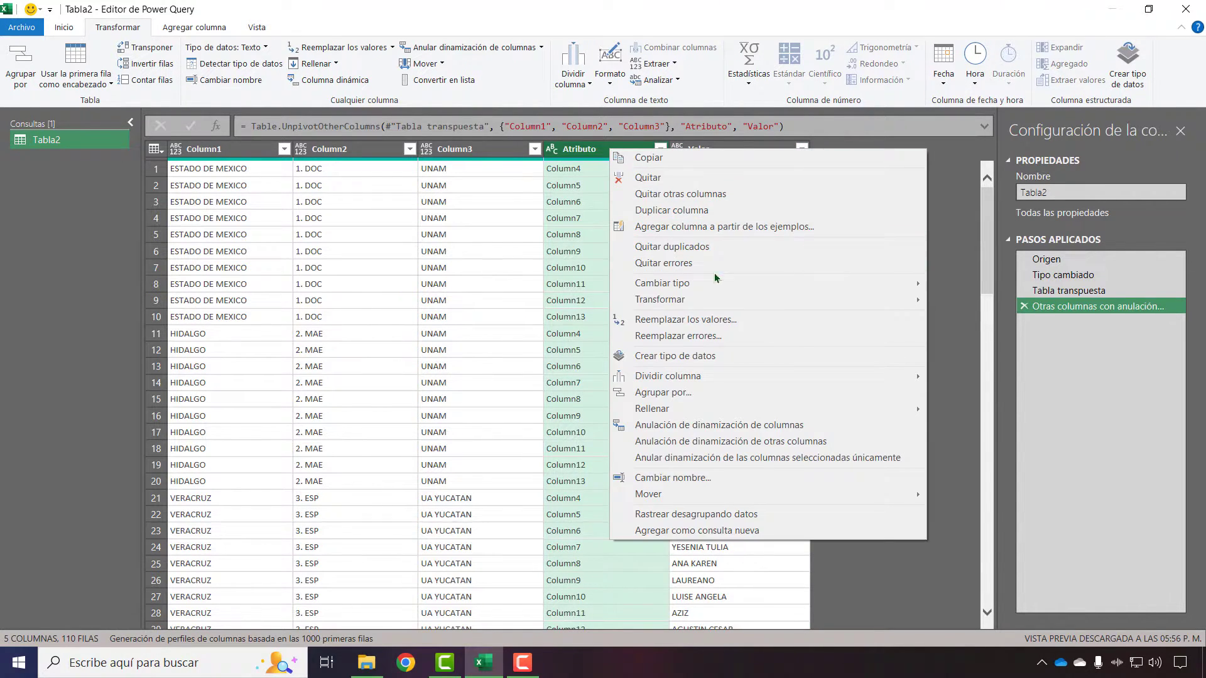
pyautogui.click(656, 183)
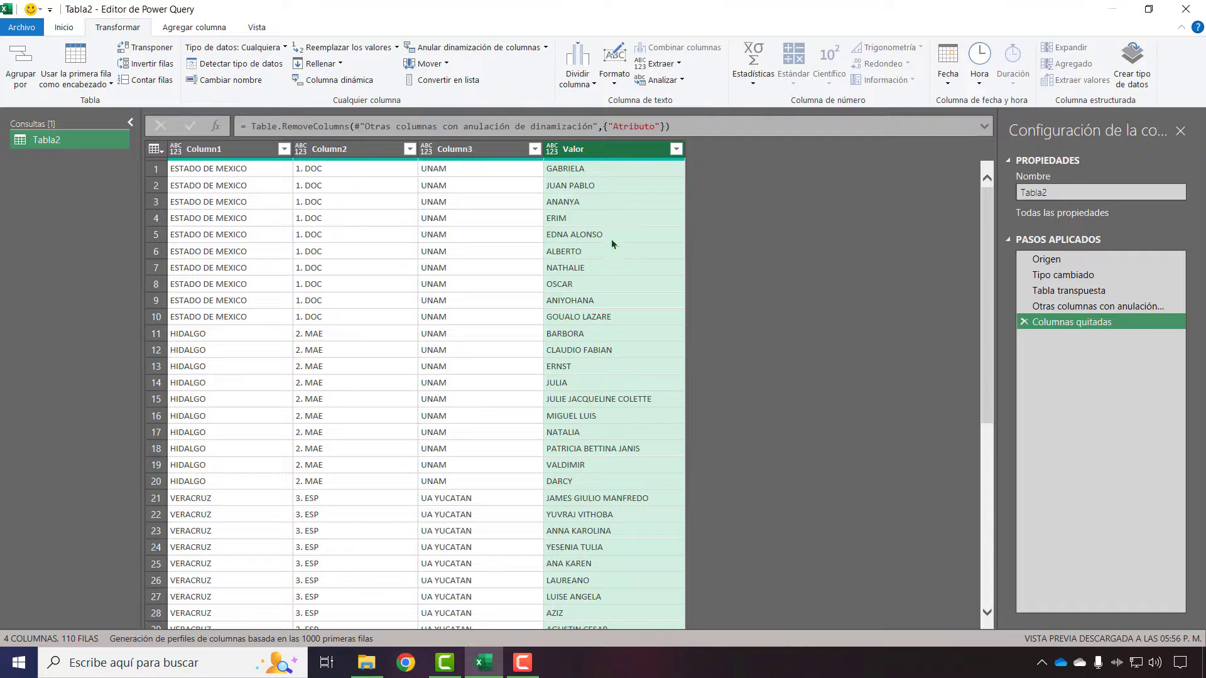
pyautogui.scroll(-15, 484, 444)
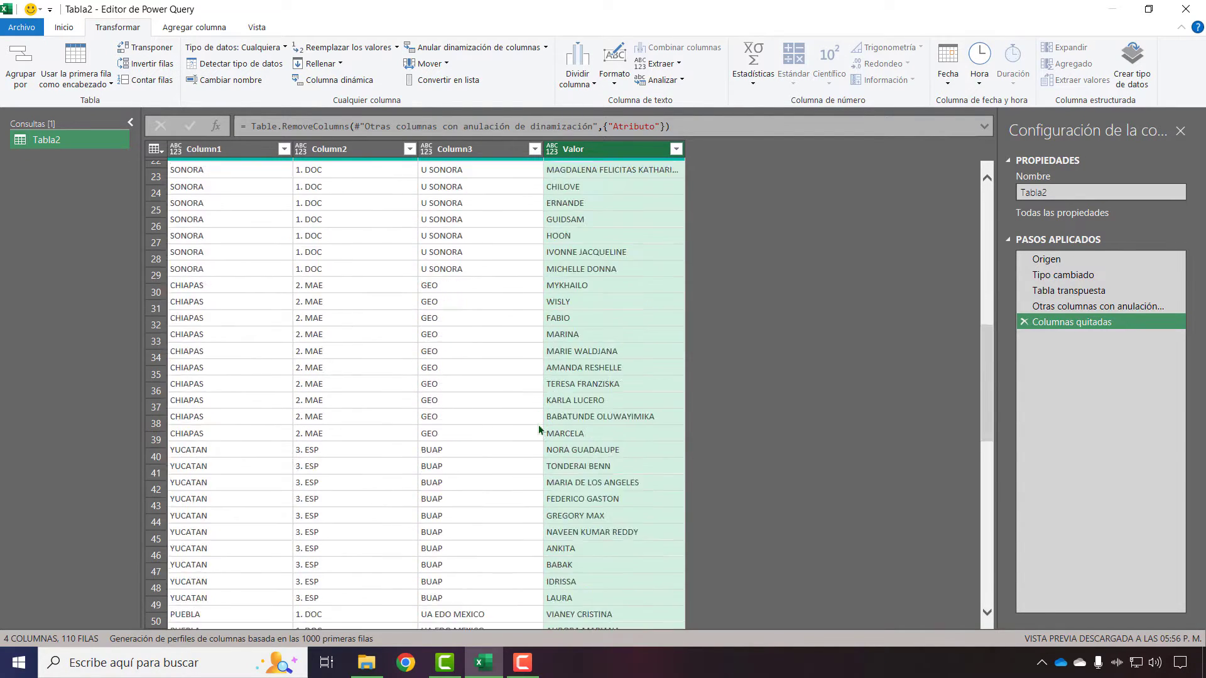
pyautogui.scroll(-12, 538, 447)
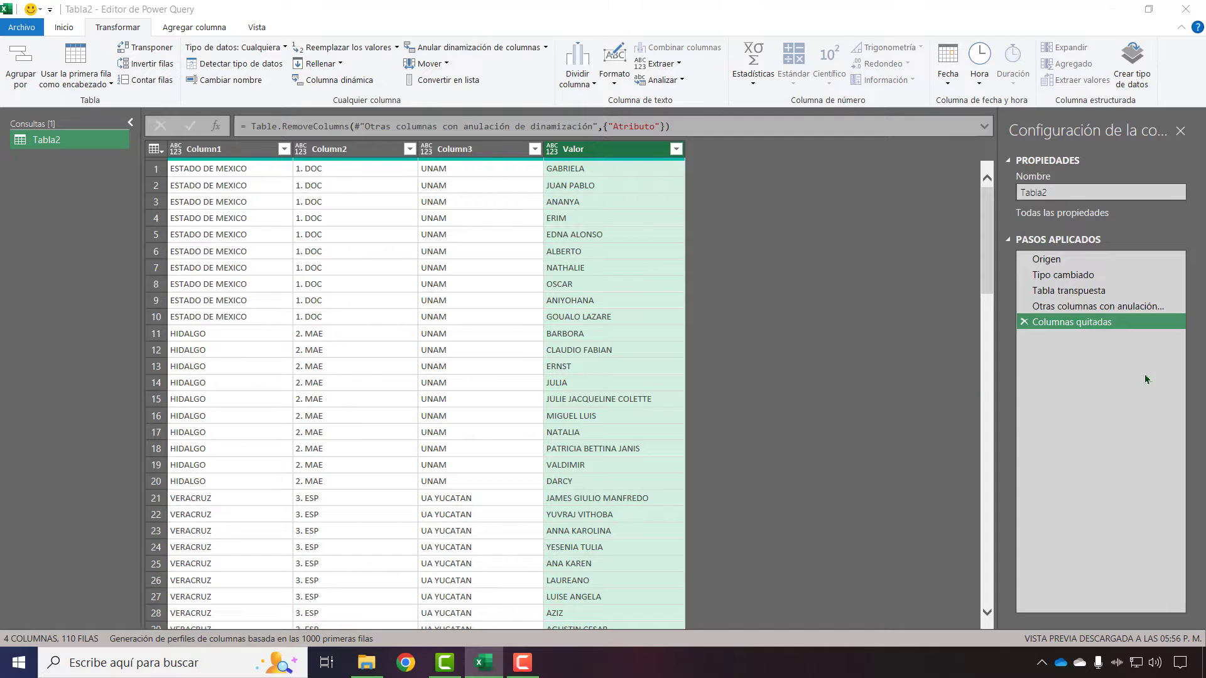
# - Delete the column-removal and unpivot applied steps to return to the transposed table
pyautogui.click(1023, 322)
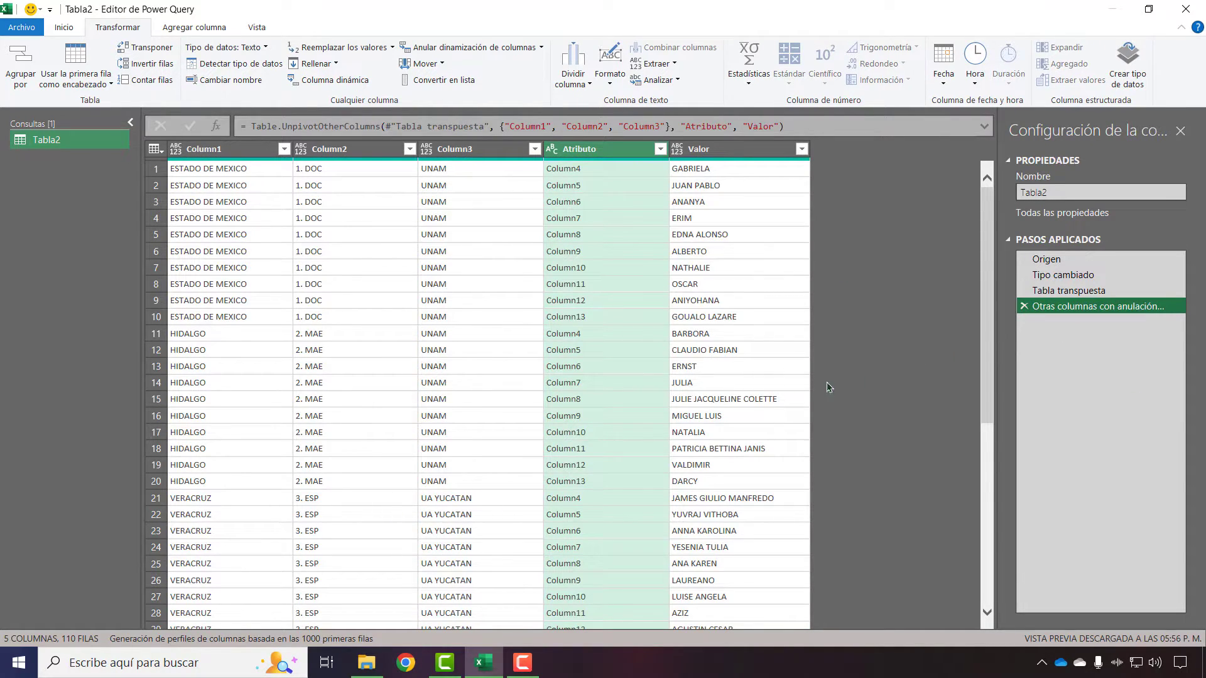
pyautogui.click(1025, 307)
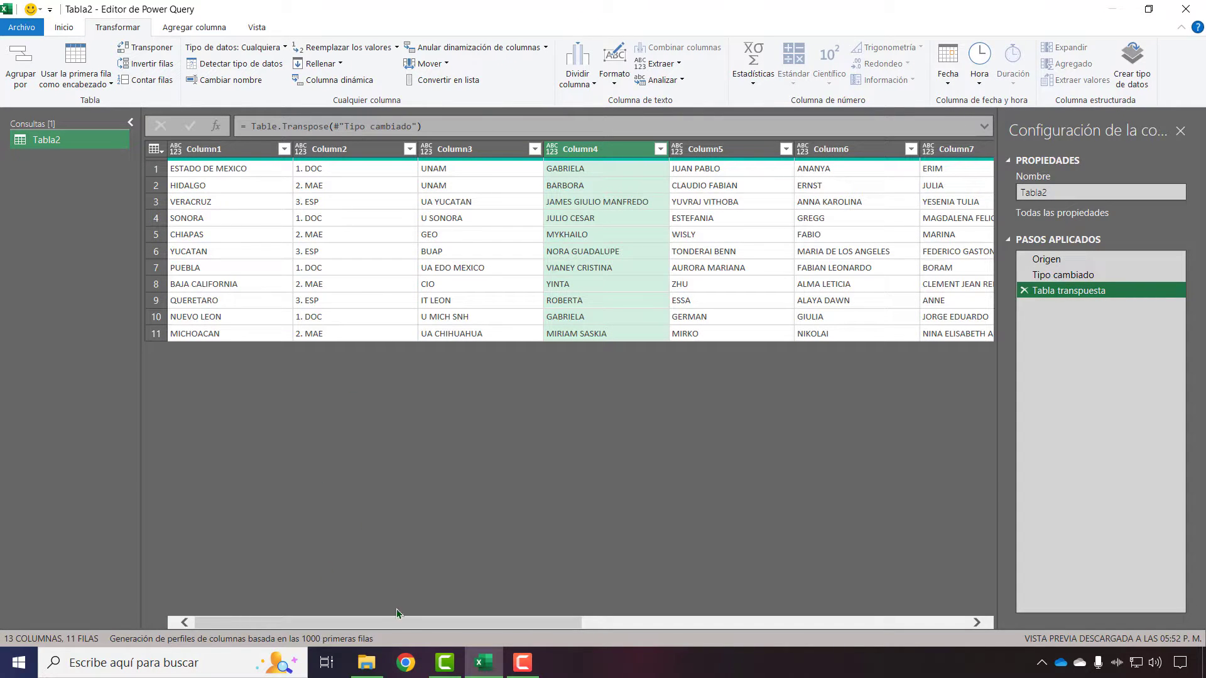
pyautogui.moveTo(400, 617)
pyautogui.mouseDown()
pyautogui.moveTo(923, 608)
pyautogui.moveTo(450, 434)
pyautogui.mouseUp()
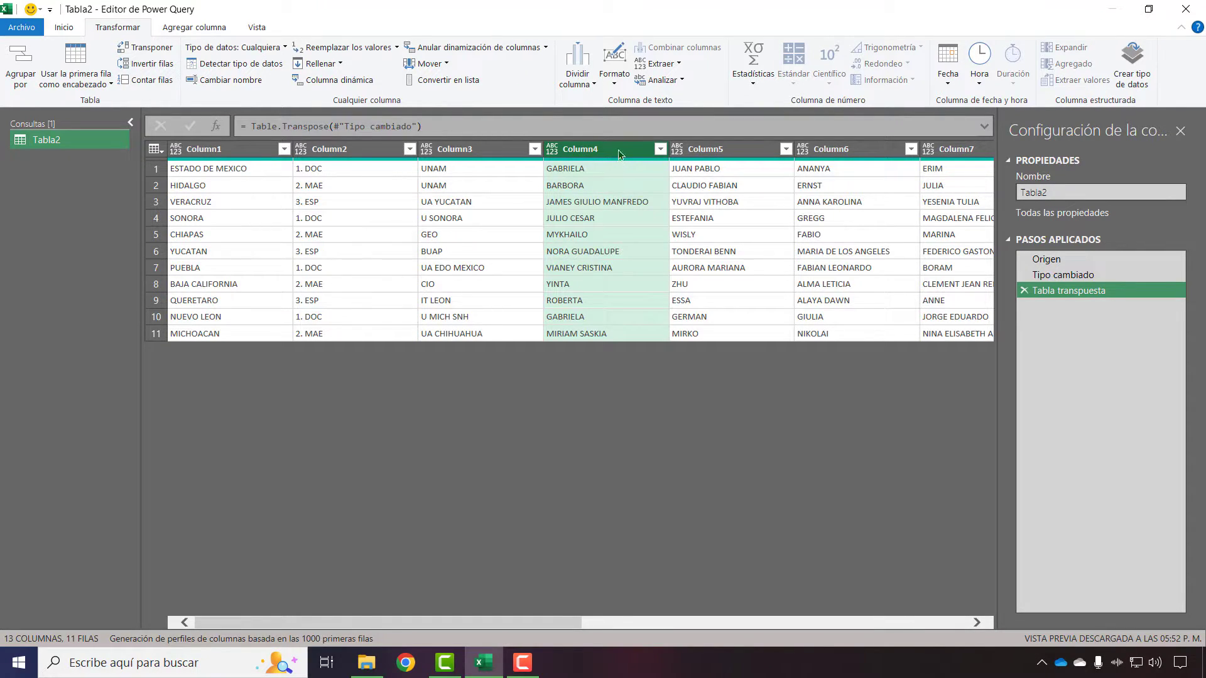
# - Unpivot Column4 through Column13 into Atributo and Valor, giving 110 rows
pyautogui.hotkey('shift', 'Right')
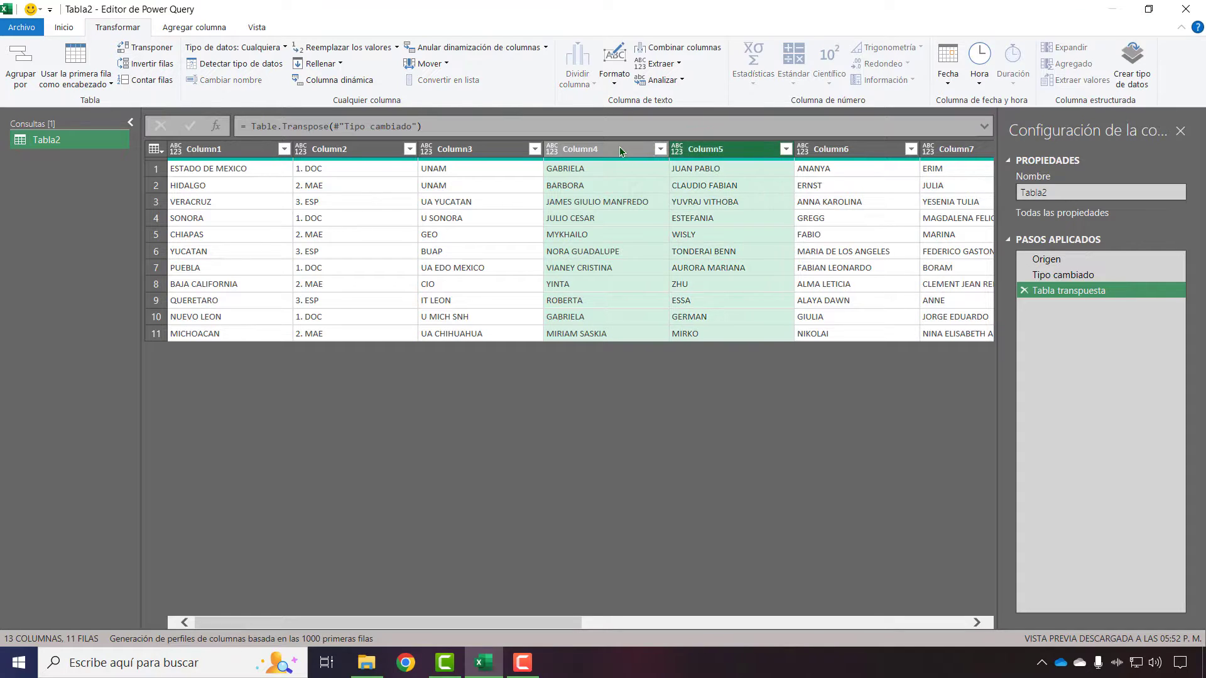
pyautogui.hotkey('shift', 'Right')
pyautogui.hotkey('shift', 'Right')
pyautogui.hotkey('shift', 'Right')
pyautogui.hotkey('shift', 'Right')
pyautogui.hotkey('shift', 'Right')
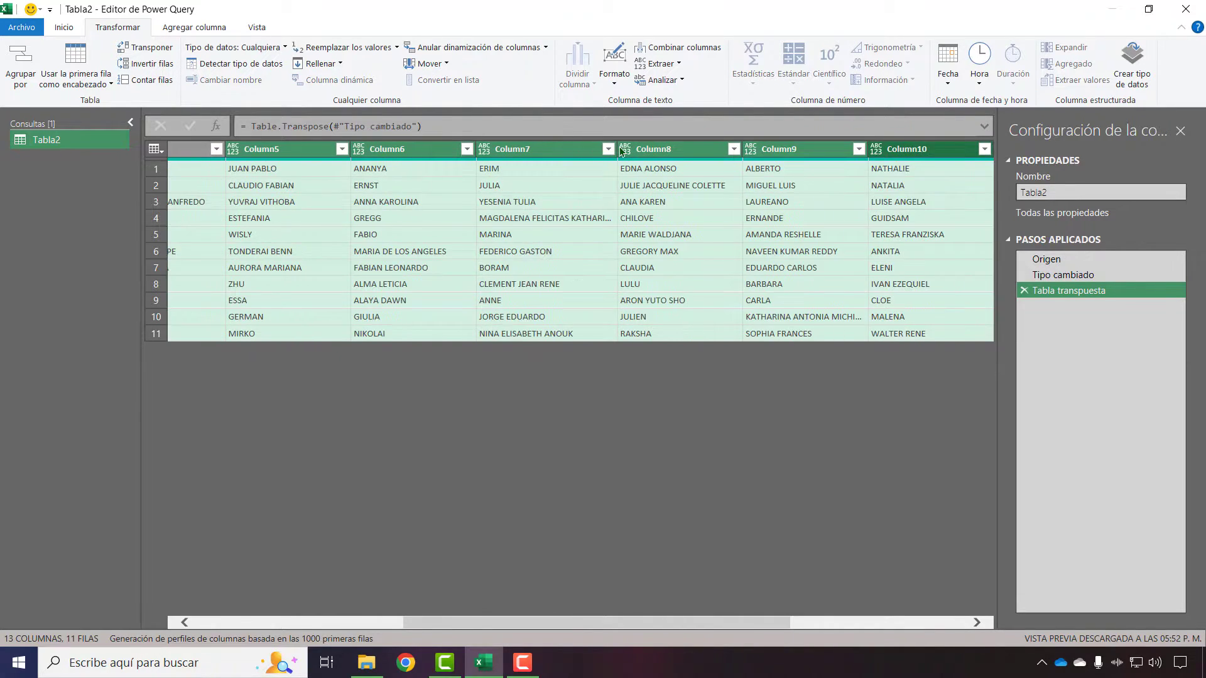
pyautogui.hotkey('shift', 'Right')
pyautogui.hotkey('shift', 'Right')
pyautogui.hotkey('shift', 'Right')
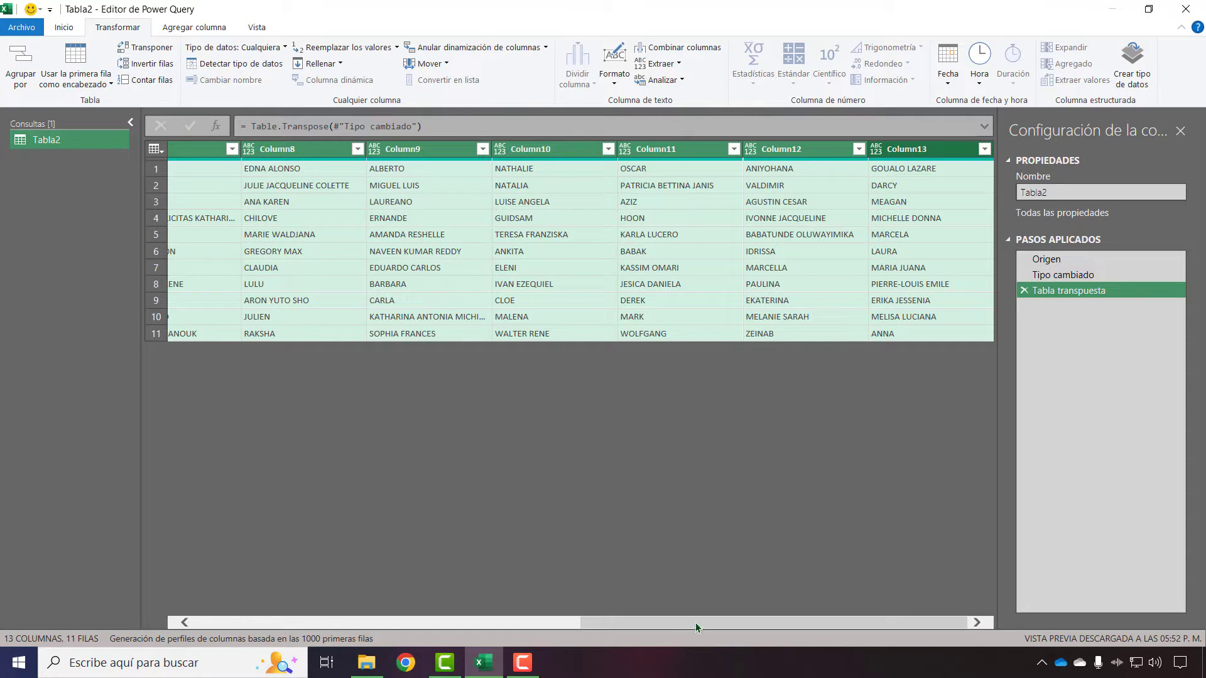
pyautogui.moveTo(696, 627); pyautogui.dragTo(387, 626)
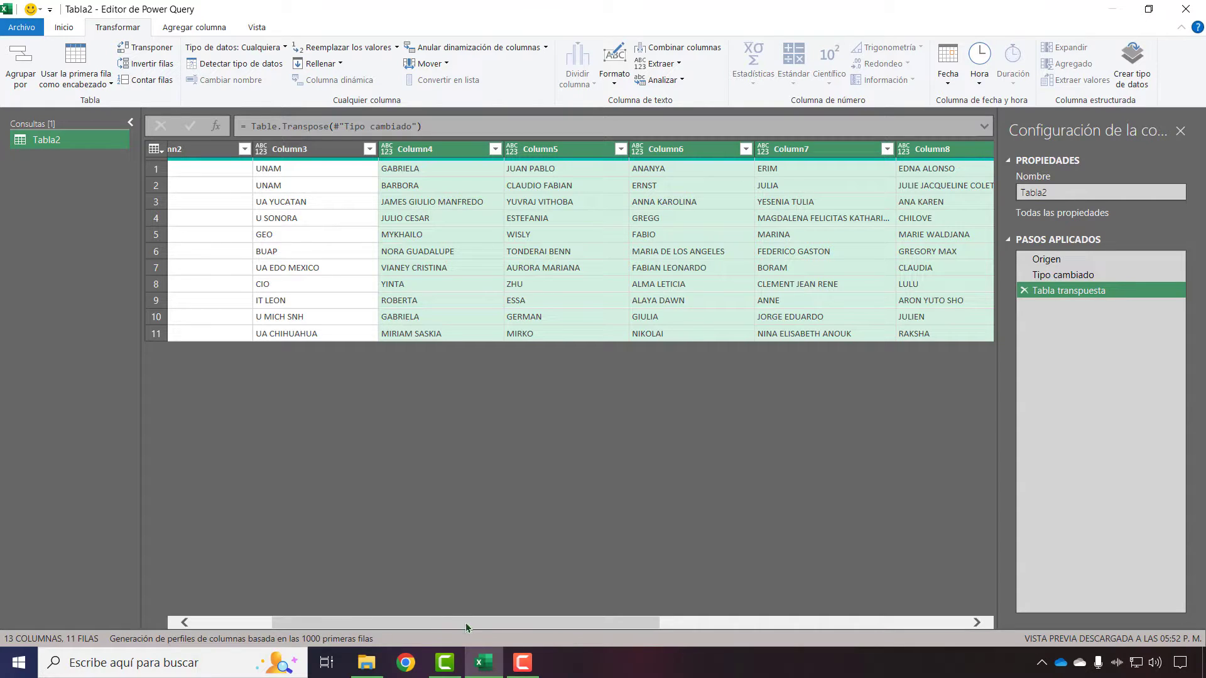
pyautogui.moveTo(515, 627)
pyautogui.mouseDown()
pyautogui.moveTo(519, 612)
pyautogui.moveTo(370, 618)
pyautogui.mouseUp()
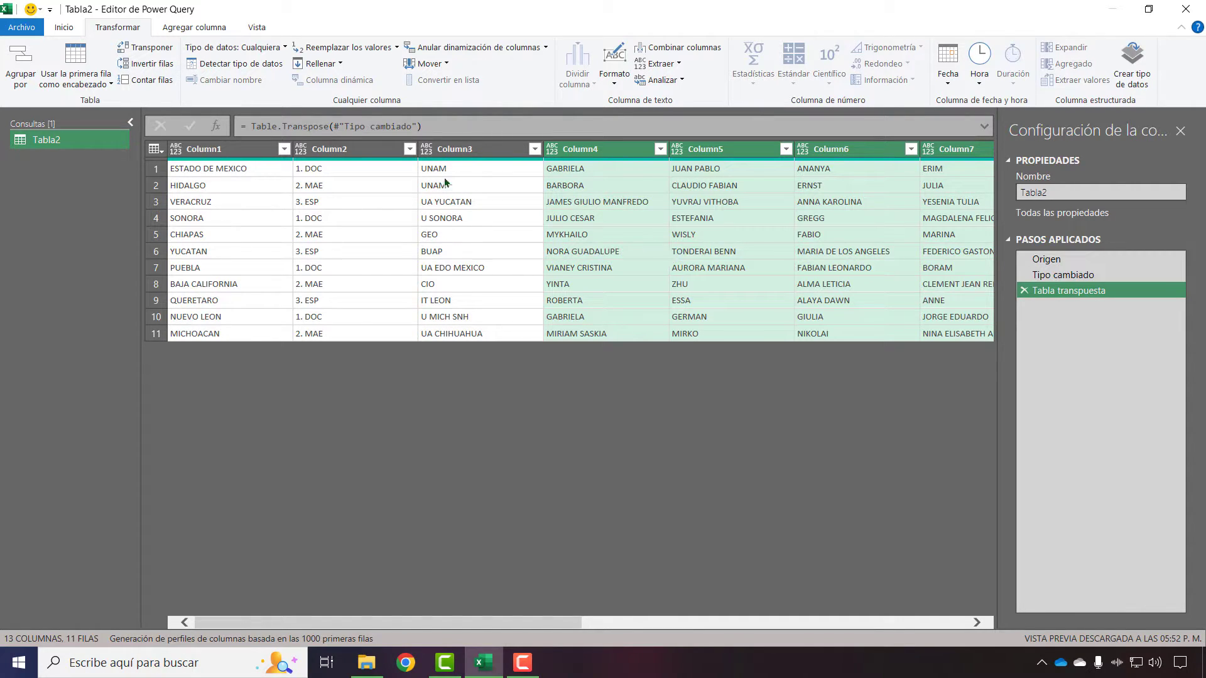
pyautogui.rightClick(618, 153)
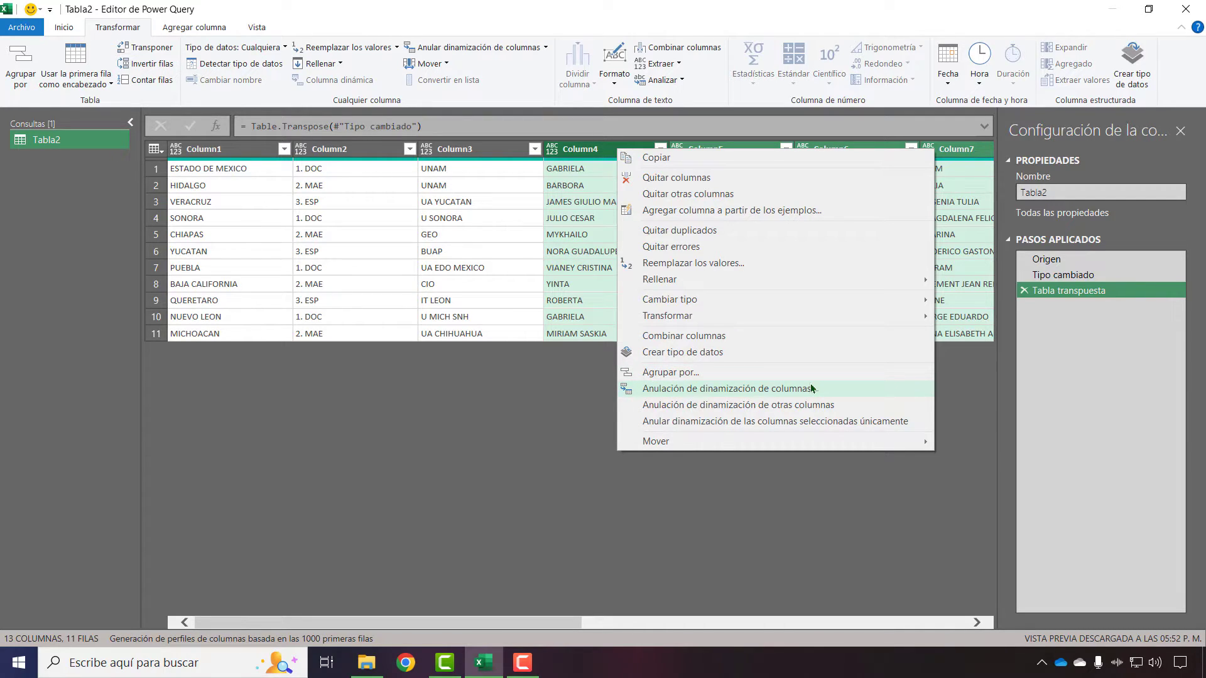
pyautogui.click(739, 388)
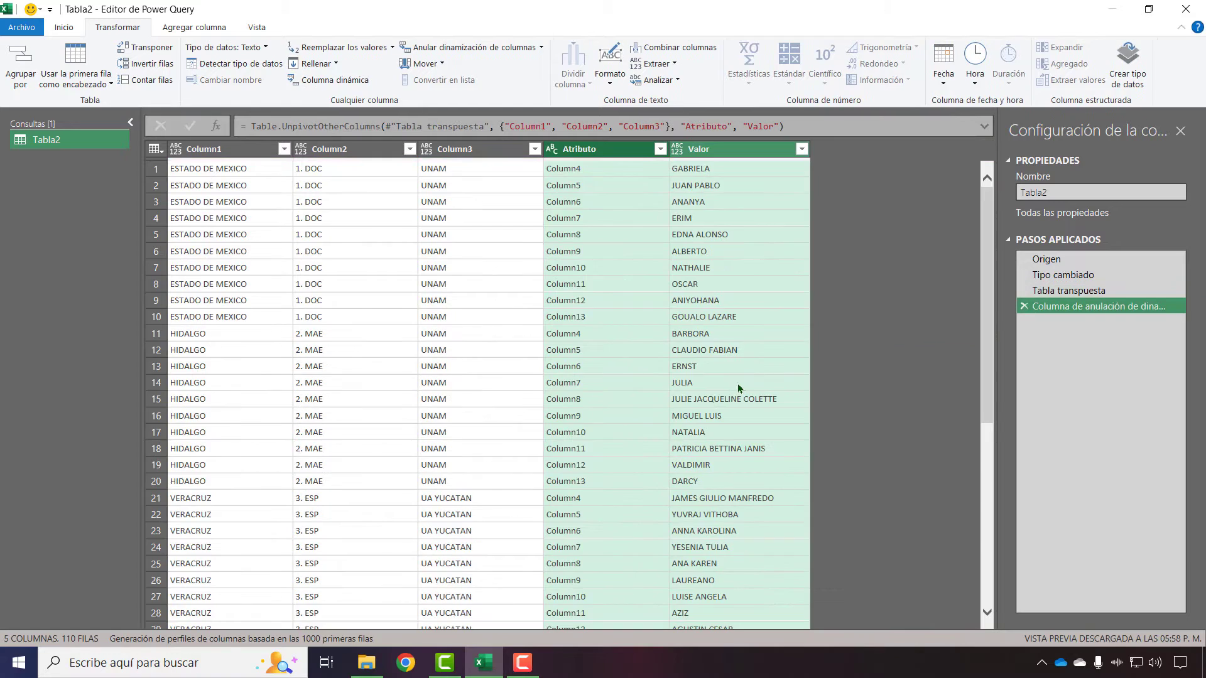
pyautogui.scroll(-9, 628, 409)
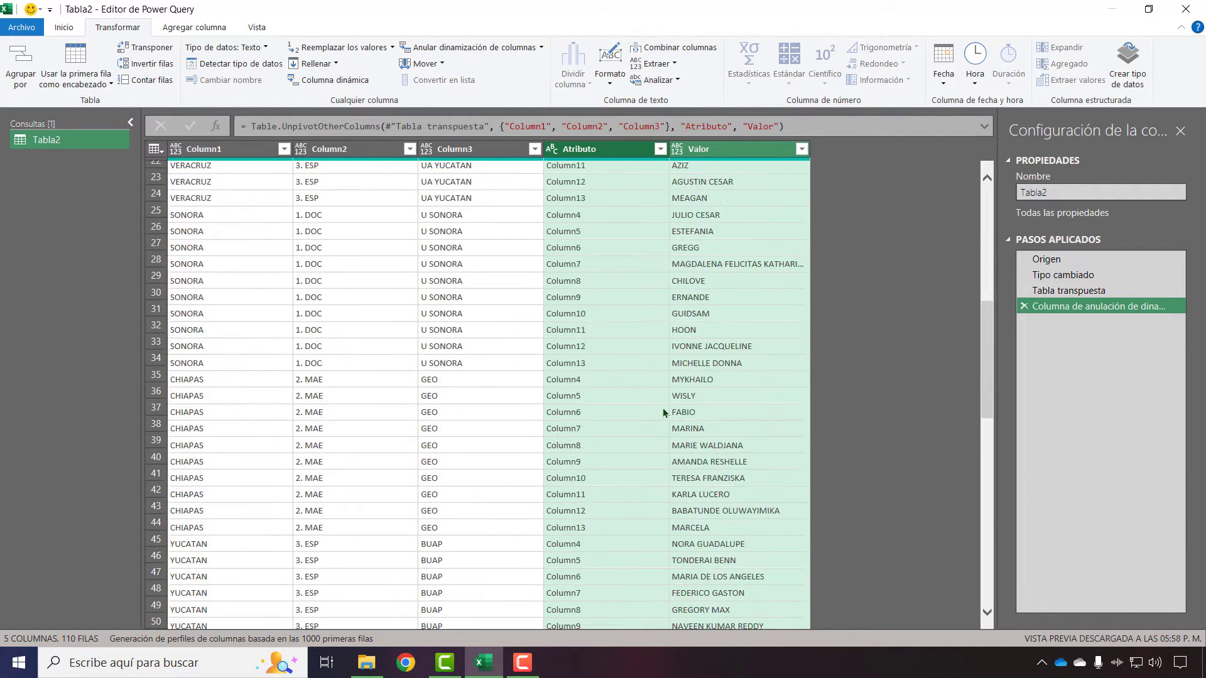
pyautogui.scroll(-10, 628, 409)
pyautogui.scroll(20, 660, 375)
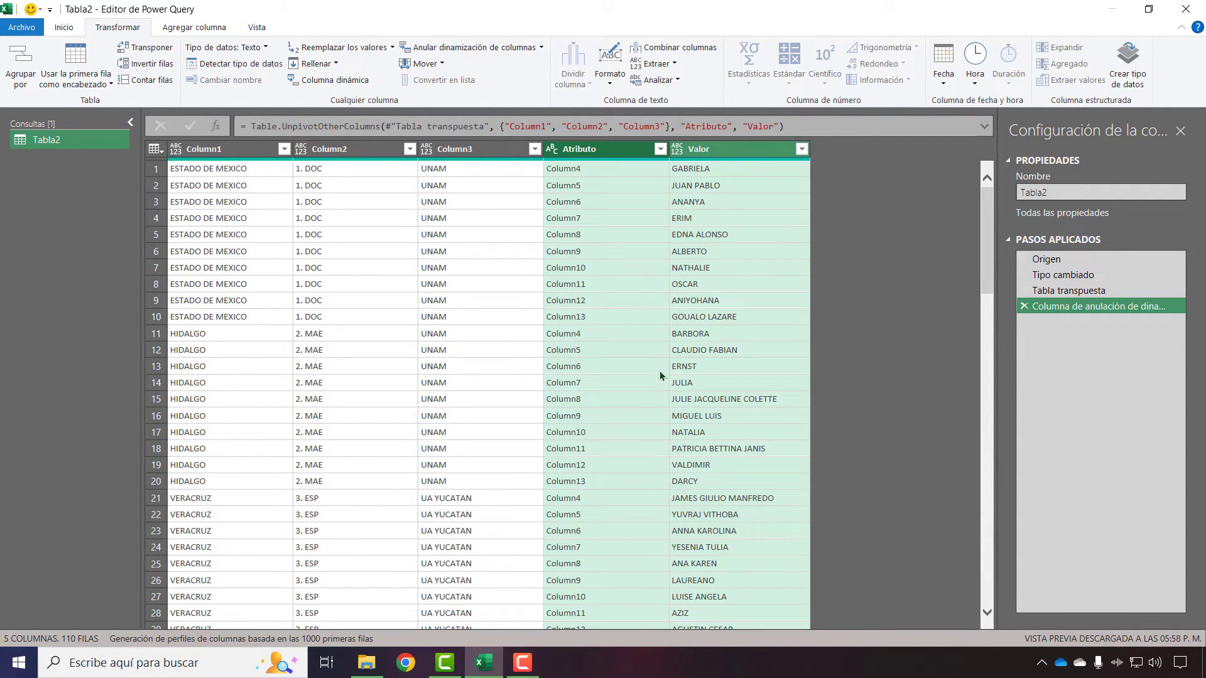
pyautogui.click(612, 153)
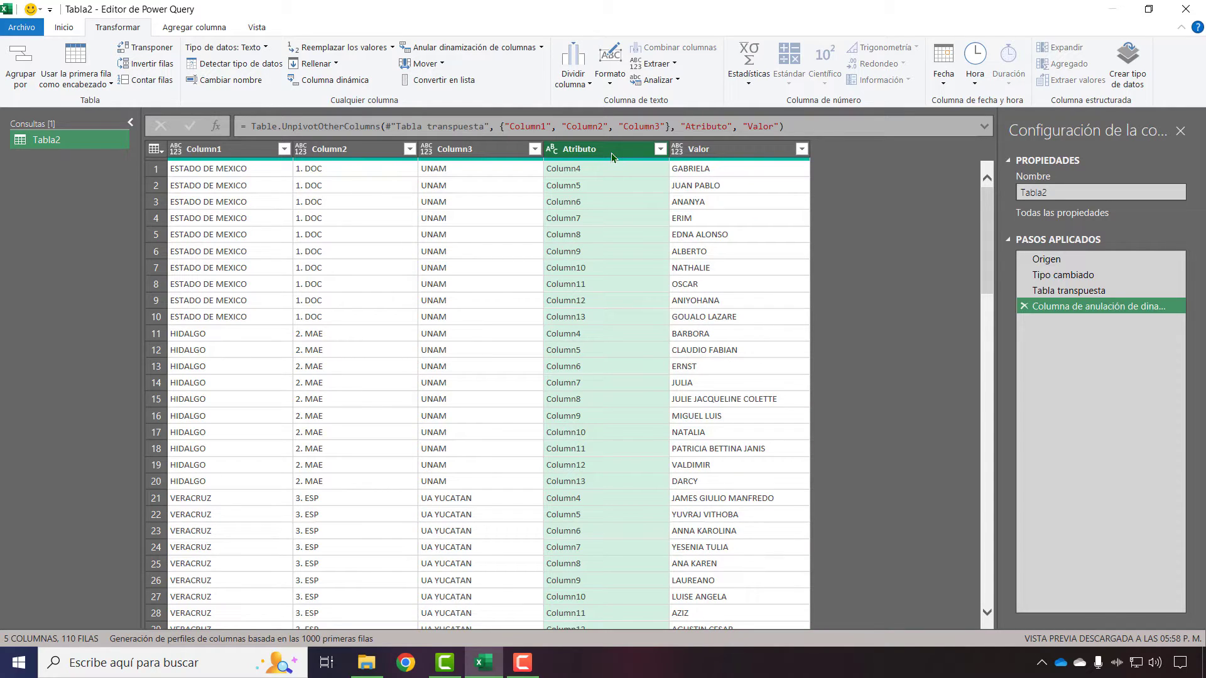
# - Remove the Atributo column and rename Column1 to Estado and Column2 to Nivel
pyautogui.rightClick(612, 153)
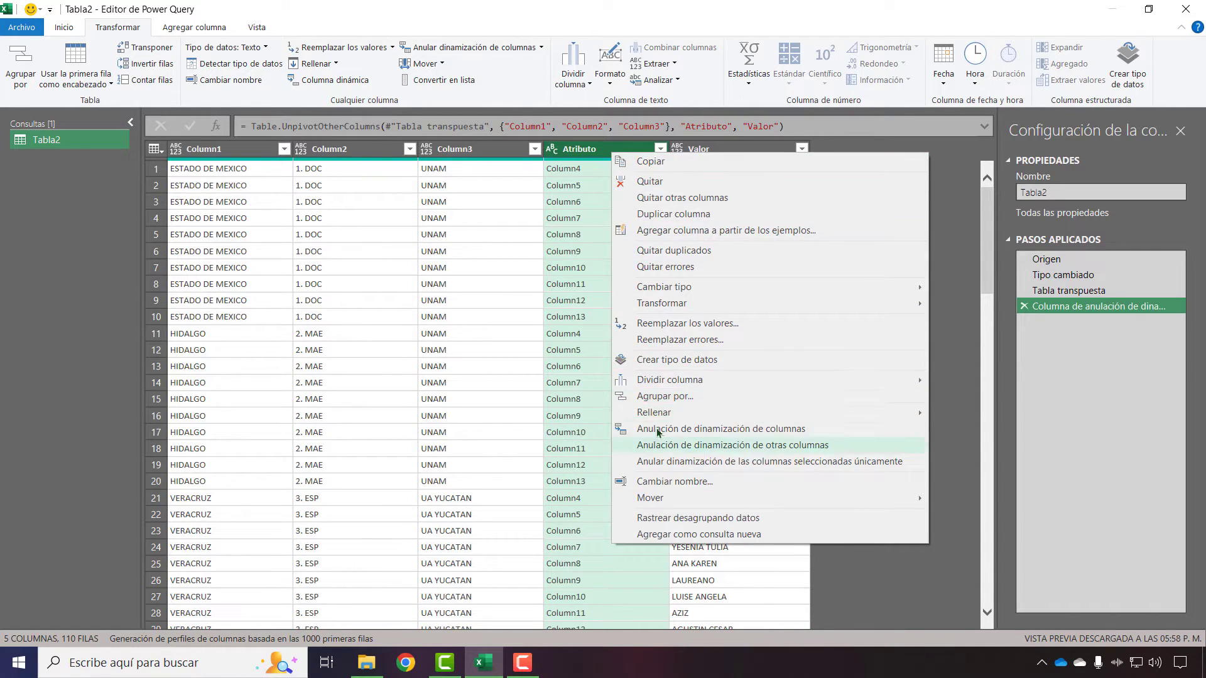
pyautogui.click(674, 183)
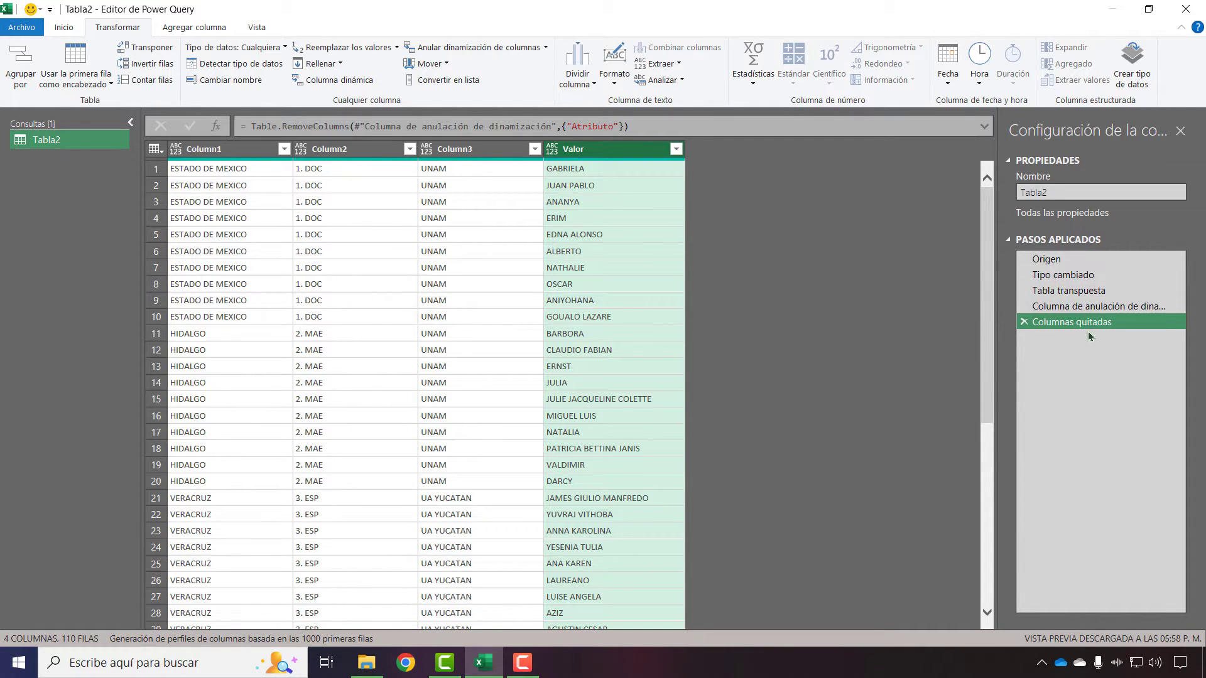
pyautogui.doubleClick(213, 149)
pyautogui.write('Estad')
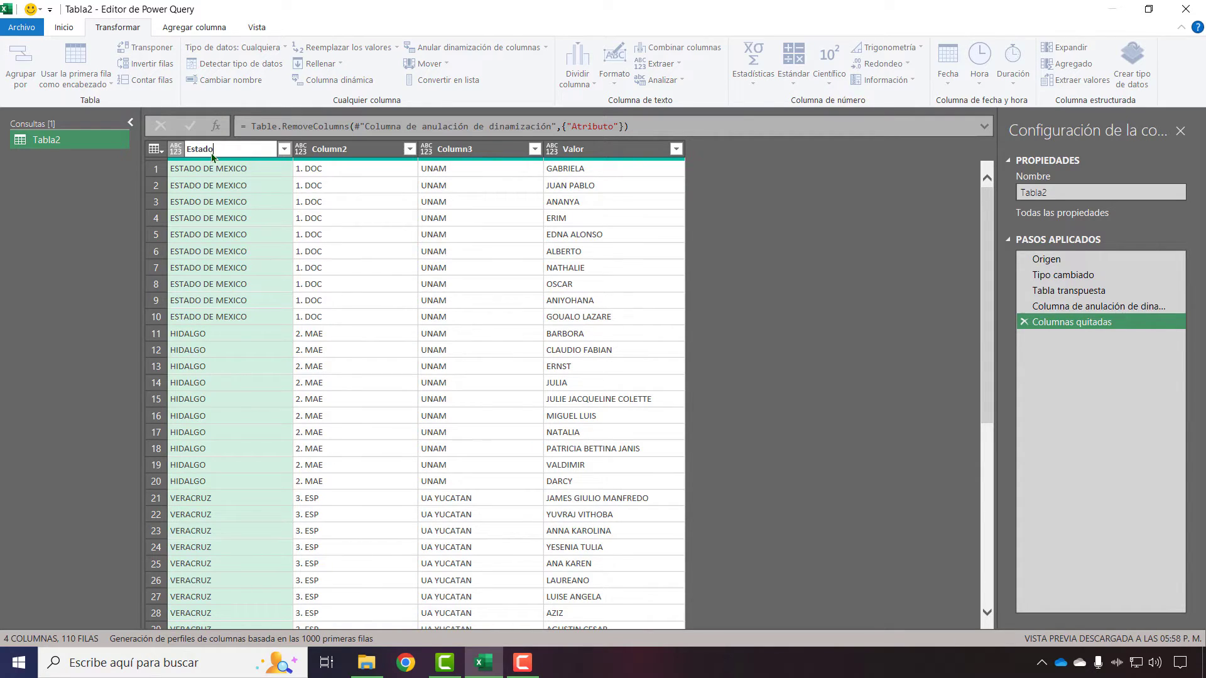
pyautogui.write('o')
pyautogui.press('Return')
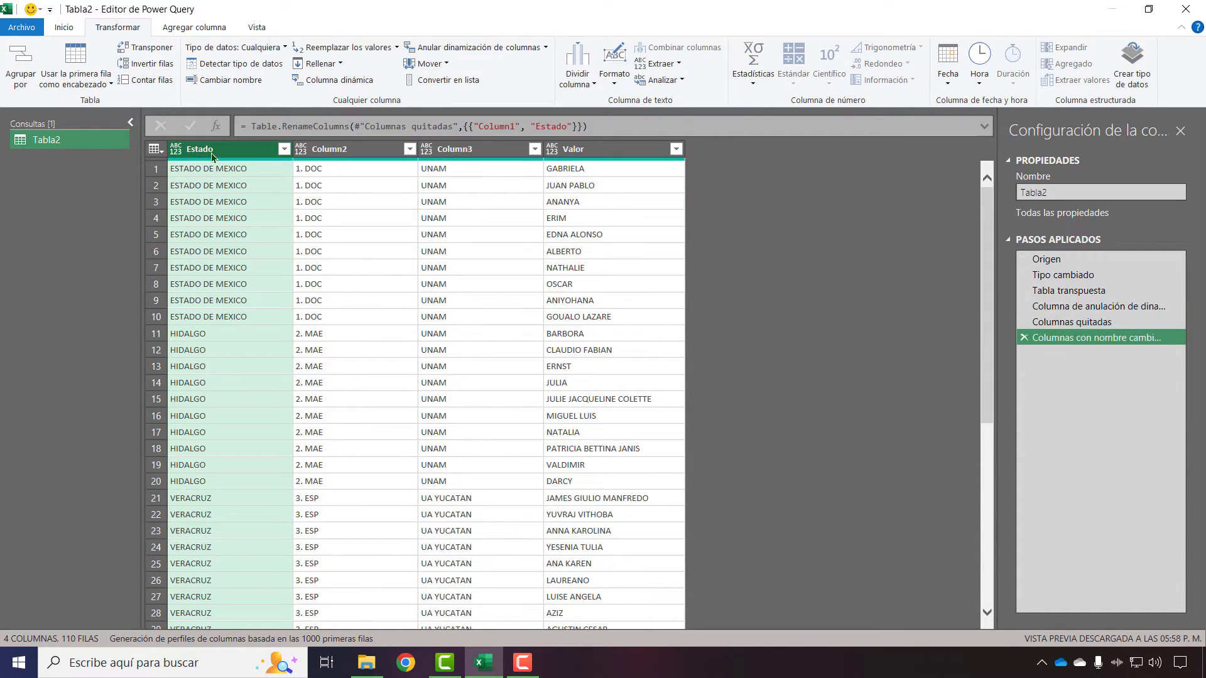
pyautogui.doubleClick(333, 148)
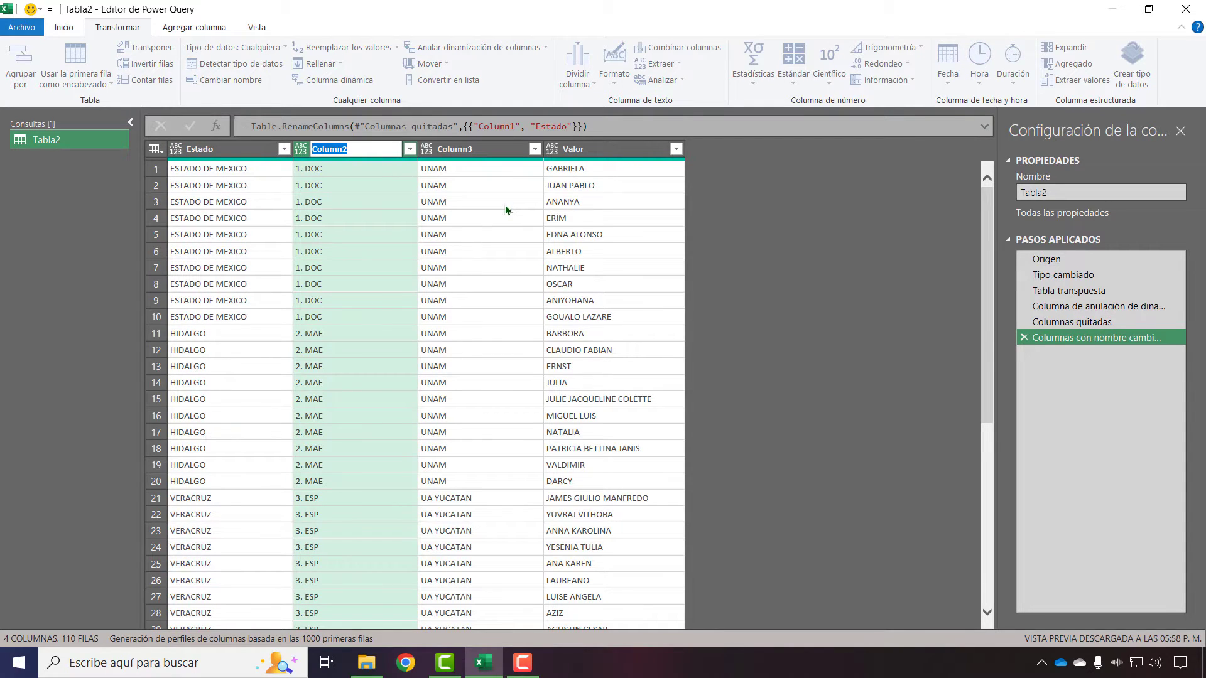
pyautogui.write('Nivel')
pyautogui.press('Return')
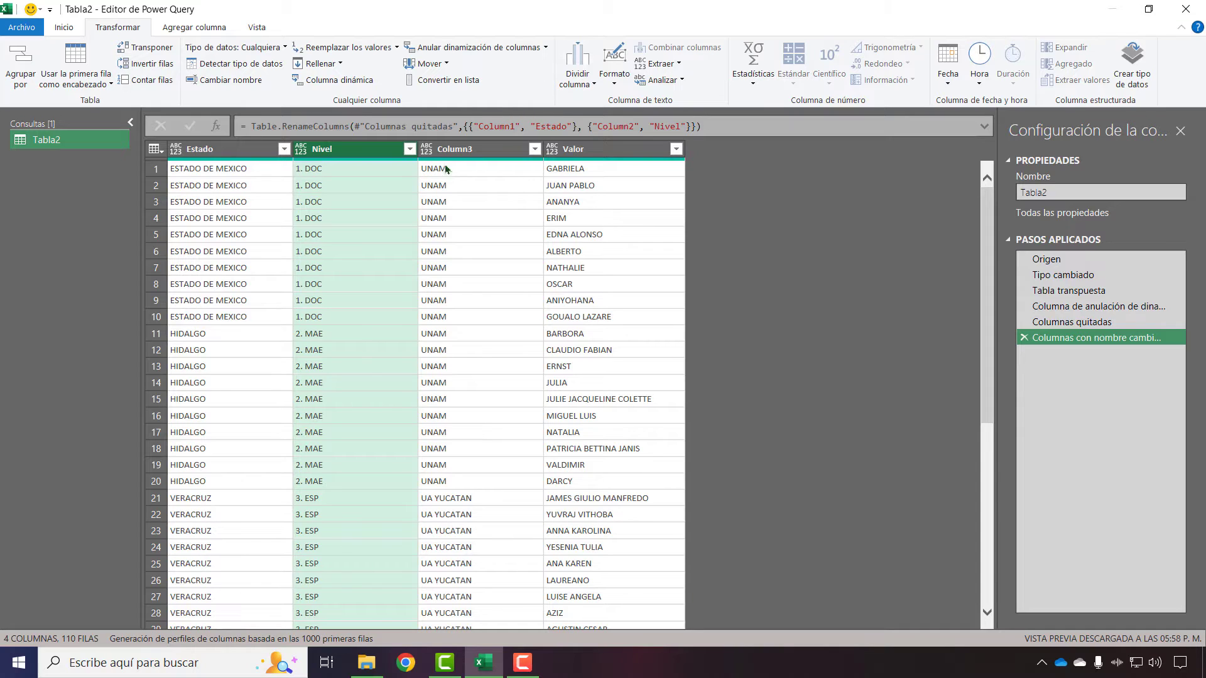
# - Rename Column3 to Universidad and Valor to Nombre del Alumno, fixing the NOmbre typo
pyautogui.doubleClick(473, 151)
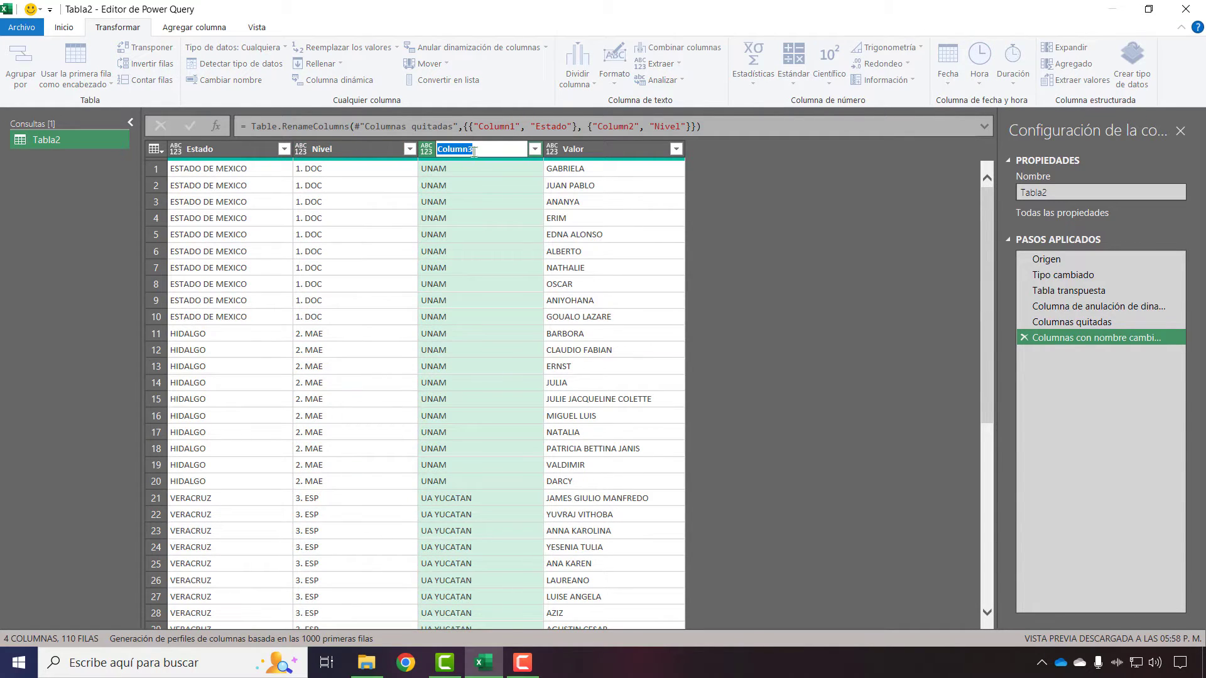
pyautogui.write('Universidad')
pyautogui.press('Return')
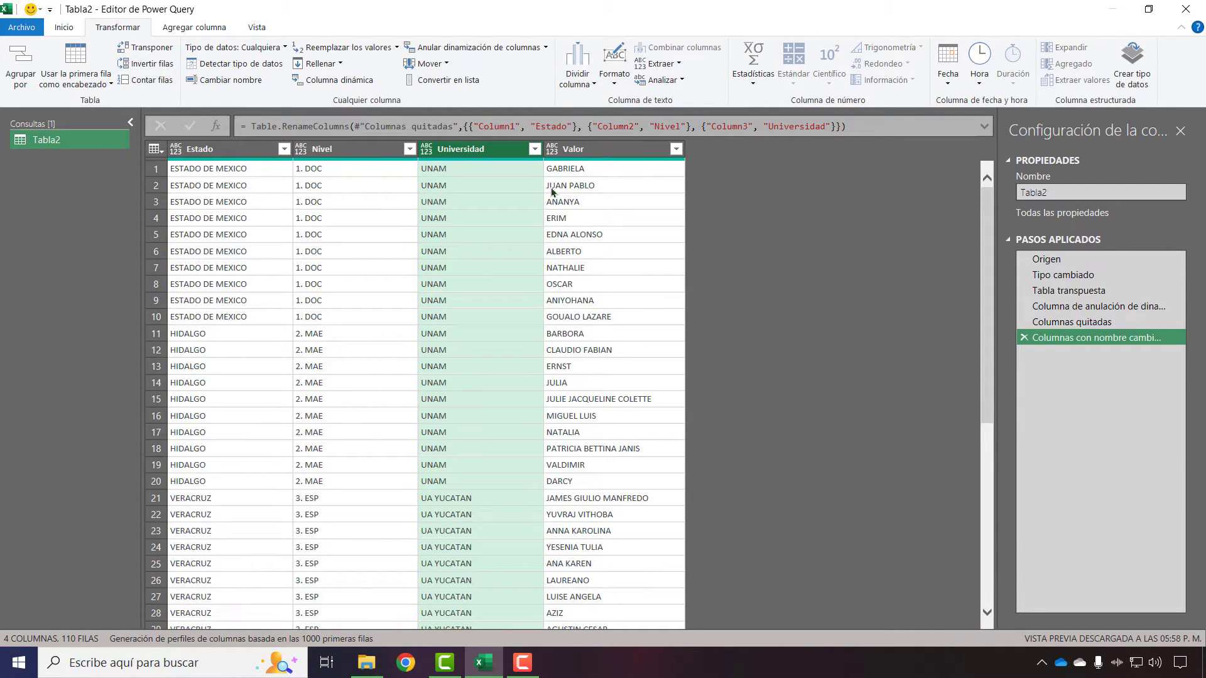
pyautogui.doubleClick(609, 149)
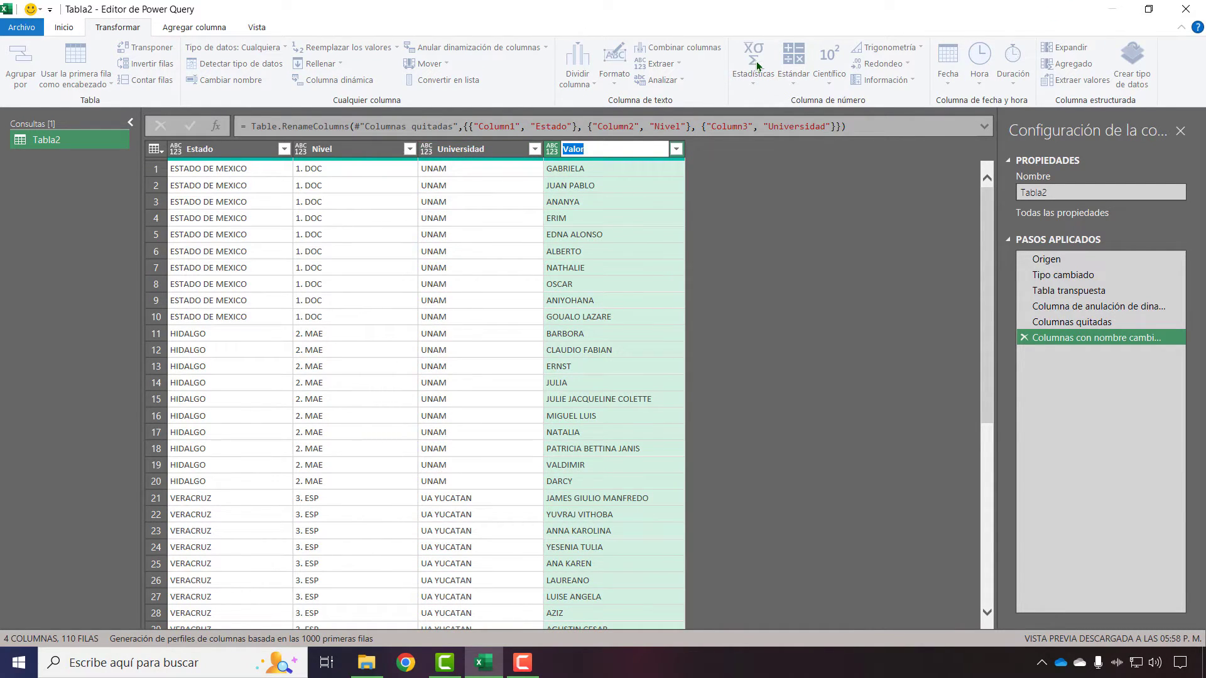
pyautogui.write('NOmbre del Alumno')
pyautogui.press('Return')
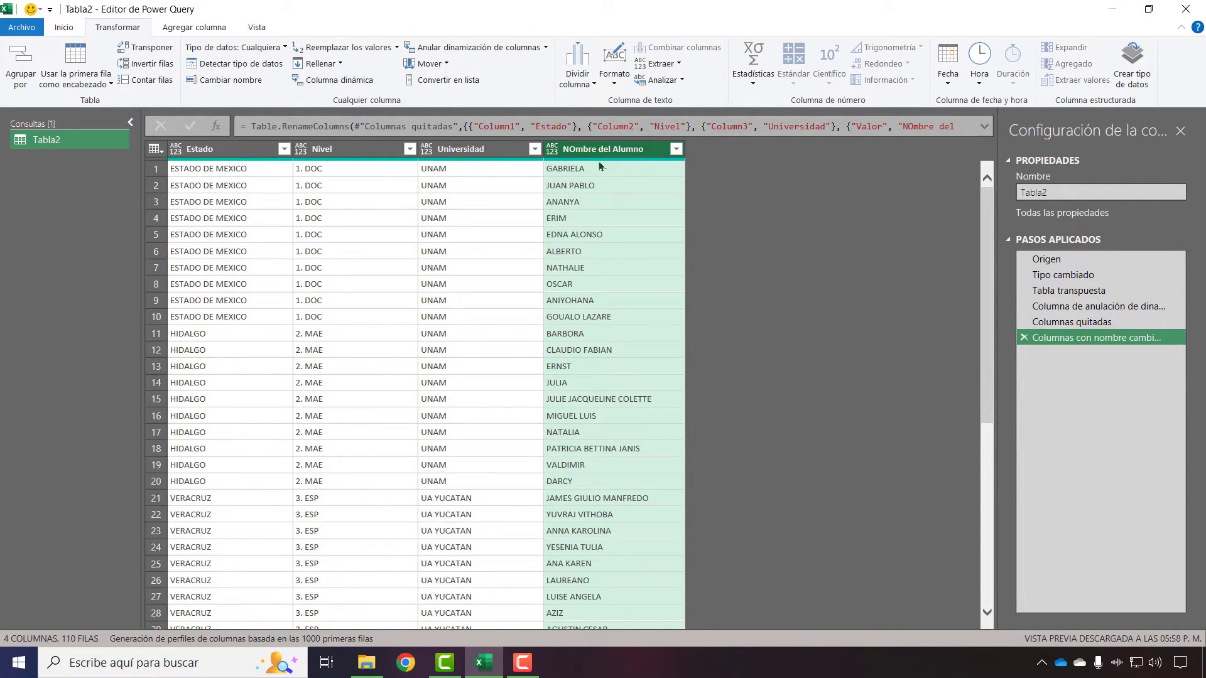
pyautogui.doubleClick(593, 155)
pyautogui.click(593, 156)
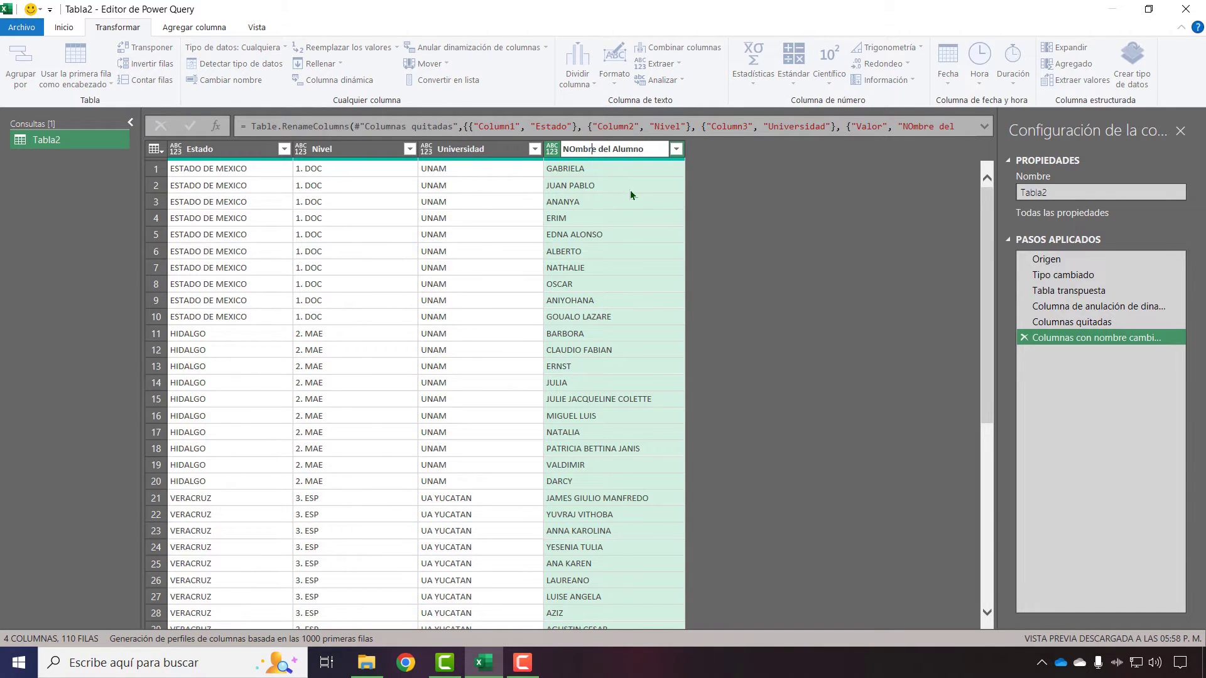
pyautogui.press('BackSpace')
pyautogui.write('o')
pyautogui.press('Return')
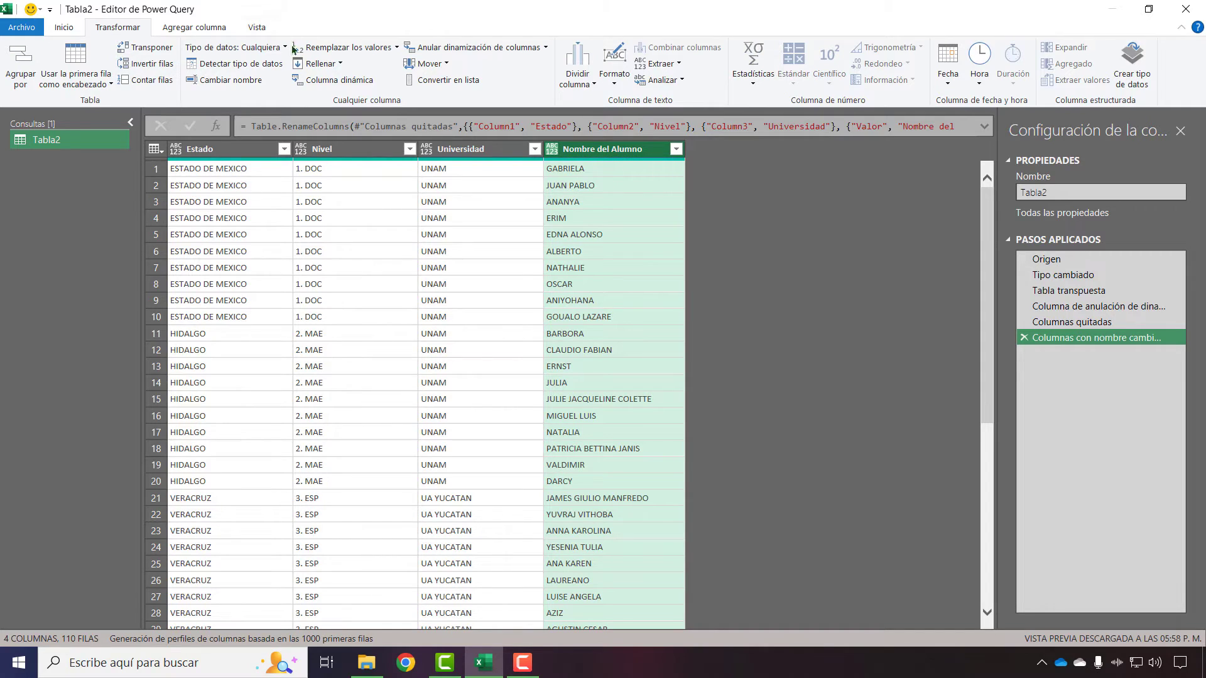
# - Set the Estado column's data type to Texto
pyautogui.scroll(-5, 478, 449)
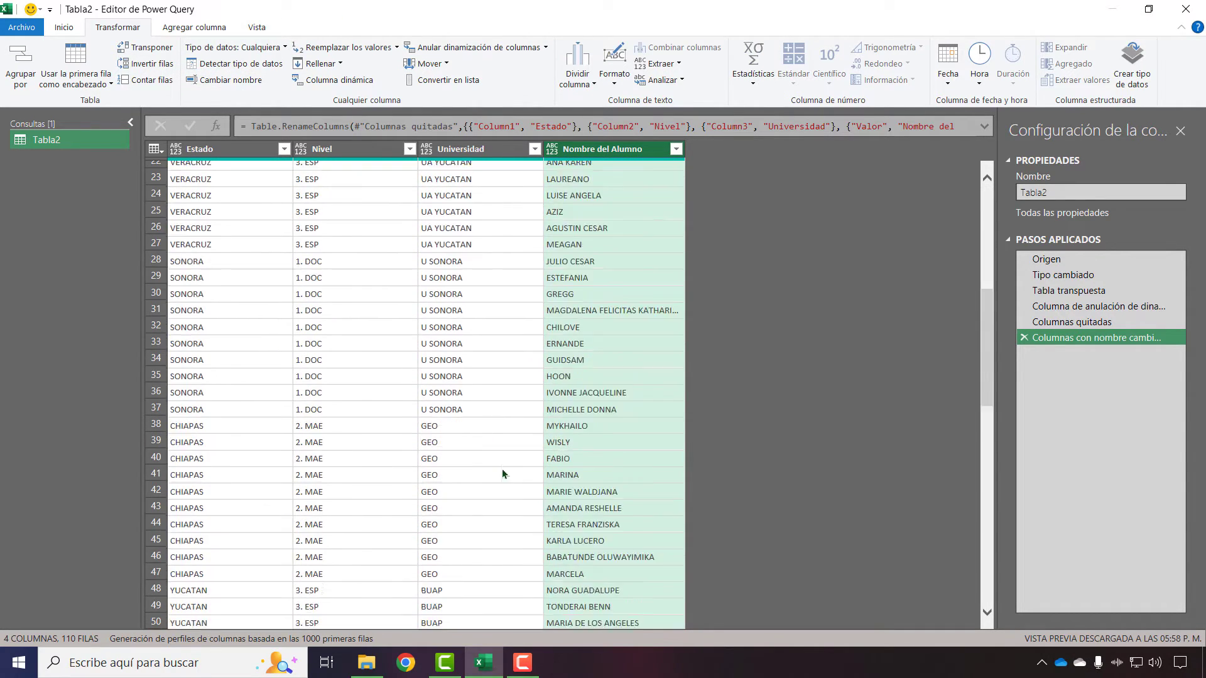
pyautogui.scroll(-5, 522, 440)
pyautogui.scroll(10, 538, 413)
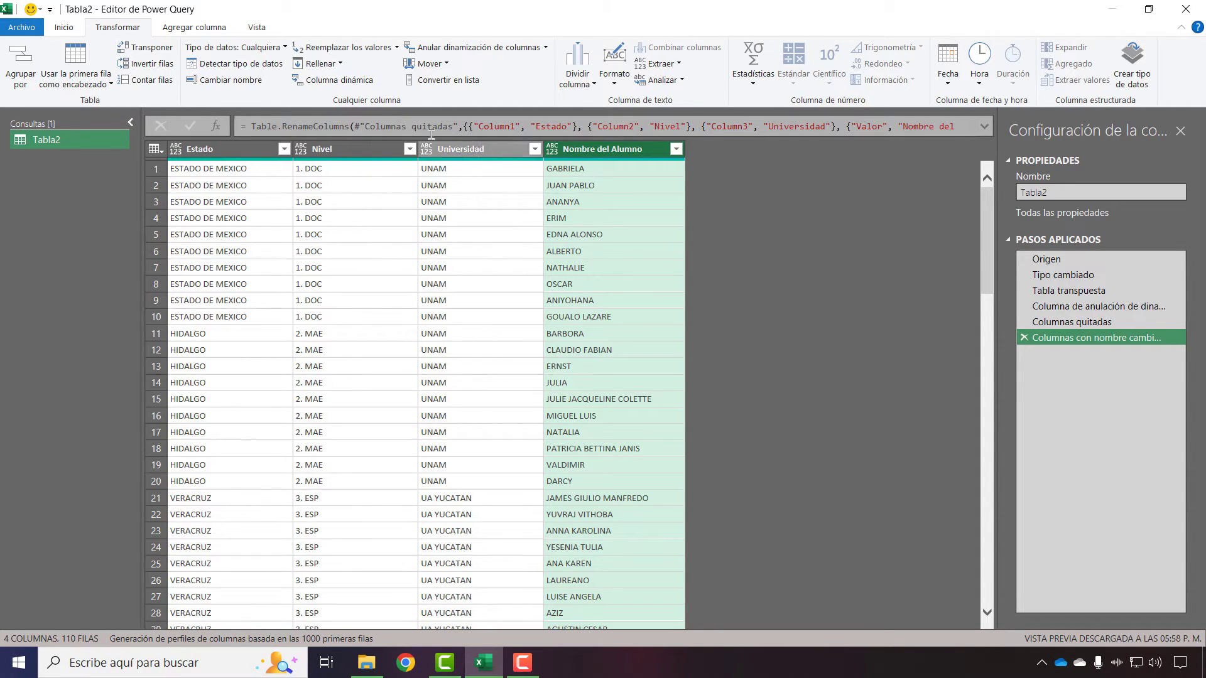
pyautogui.click(177, 151)
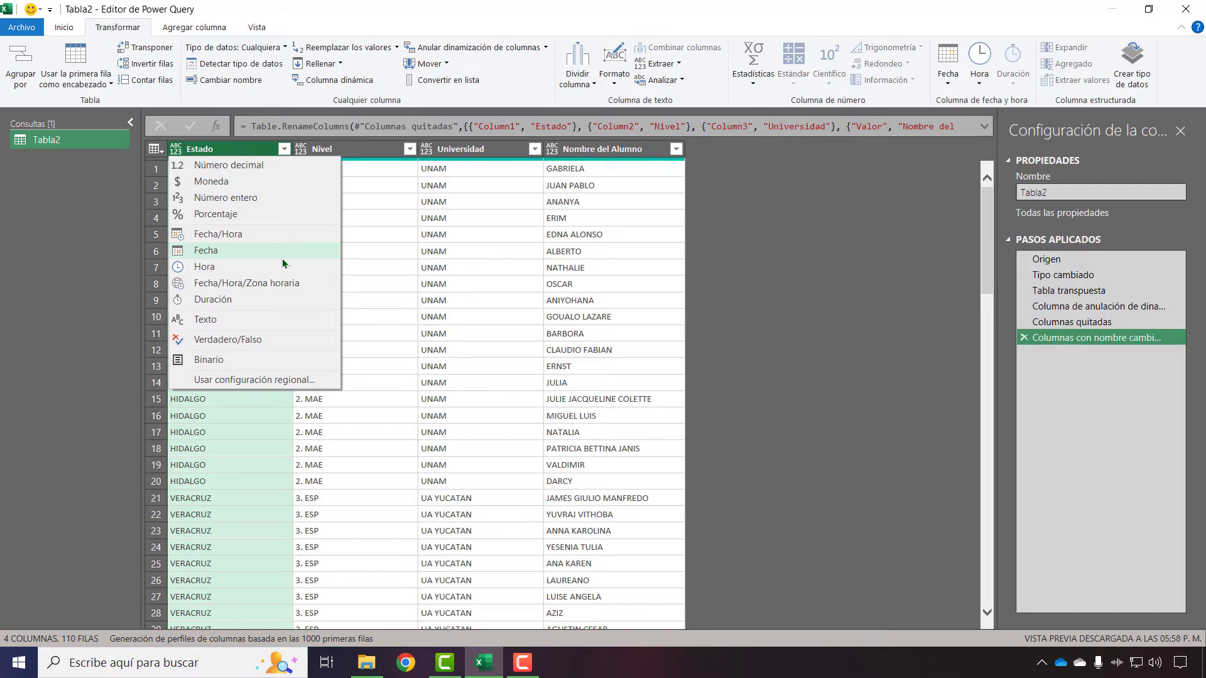
pyautogui.press('Escape')
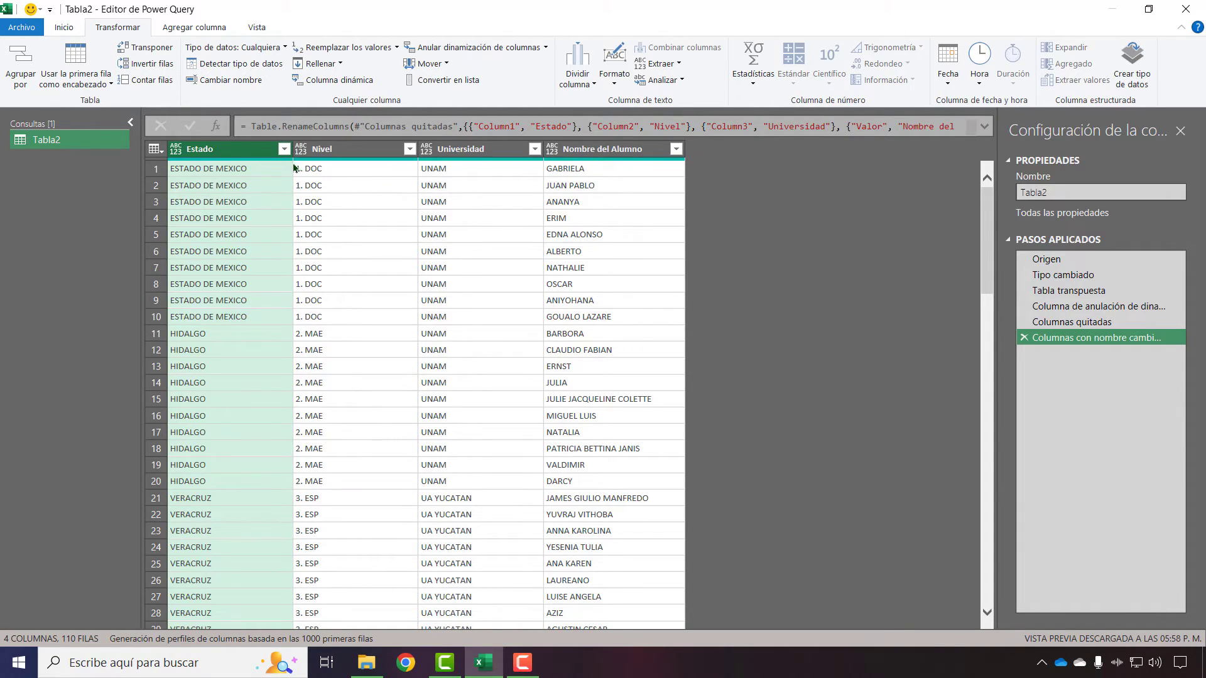
pyautogui.click(179, 152)
pyautogui.click(204, 319)
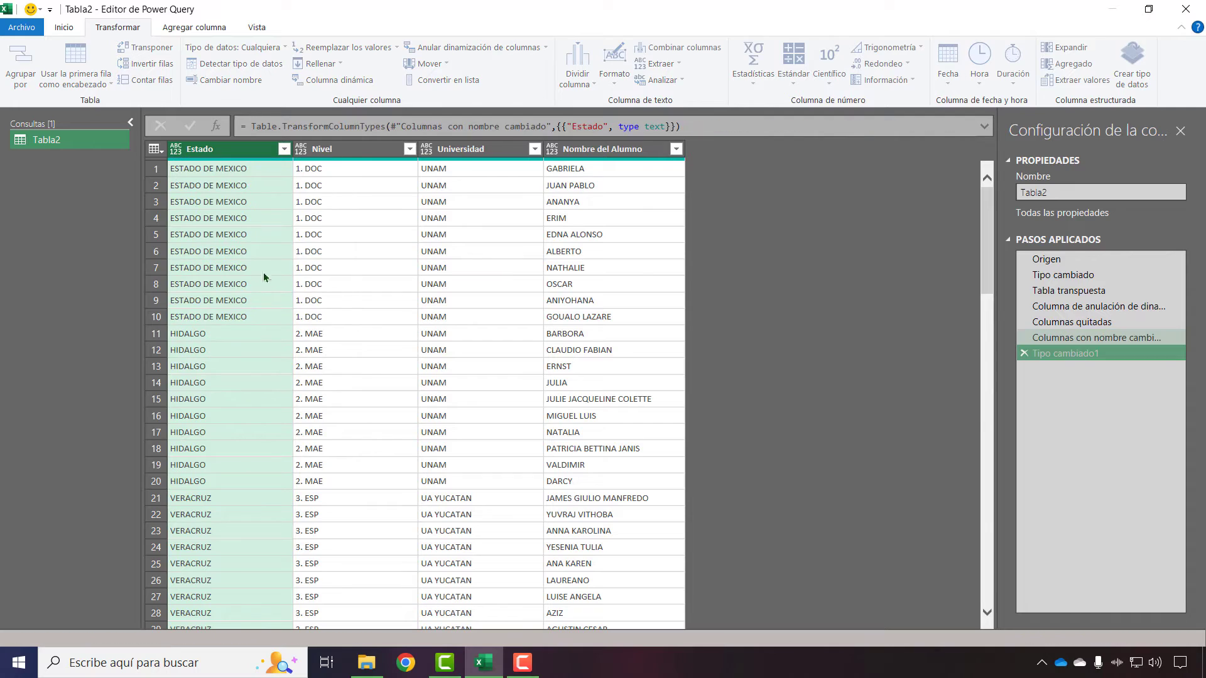
# - Set the Nivel, Universidad and Nombre del Alumno columns to Texto as well
pyautogui.click(301, 150)
pyautogui.click(331, 319)
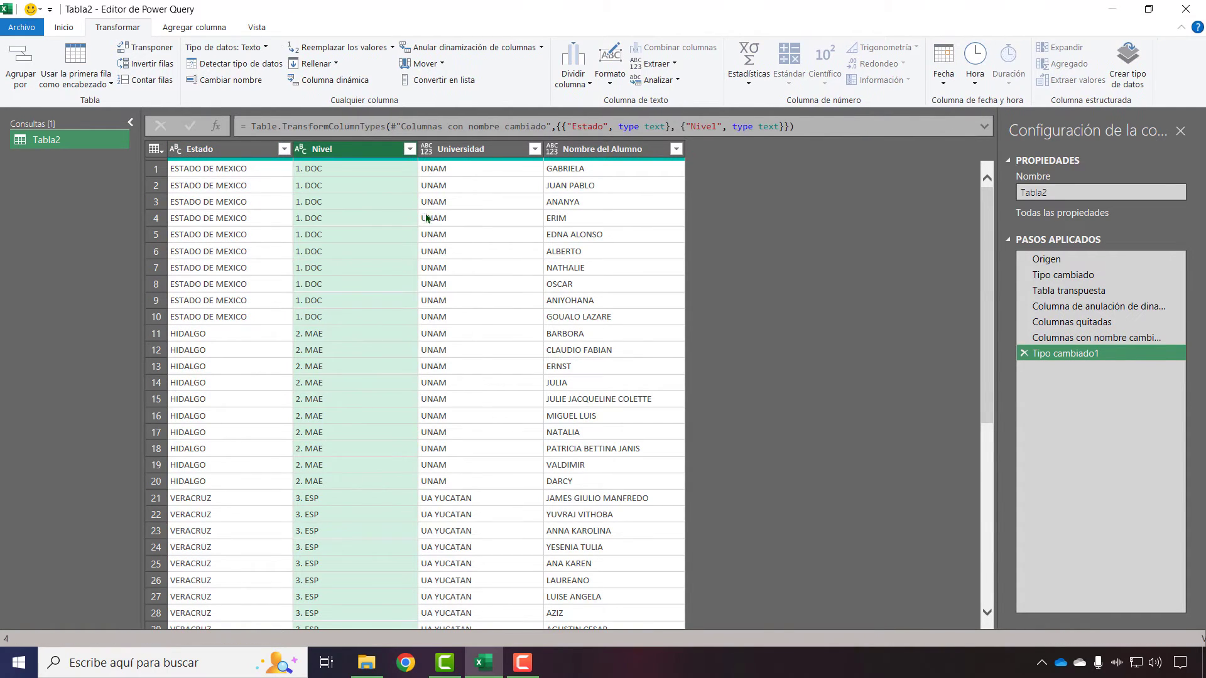
pyautogui.click(427, 150)
pyautogui.click(456, 319)
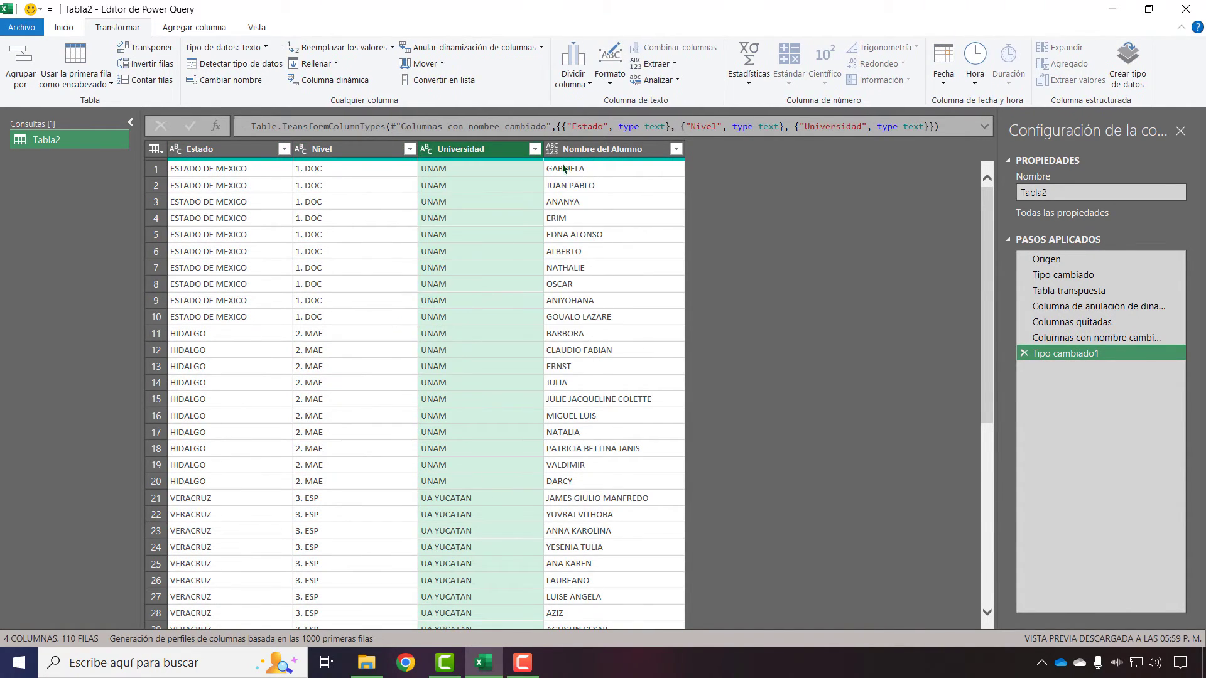
pyautogui.click(552, 149)
pyautogui.click(579, 320)
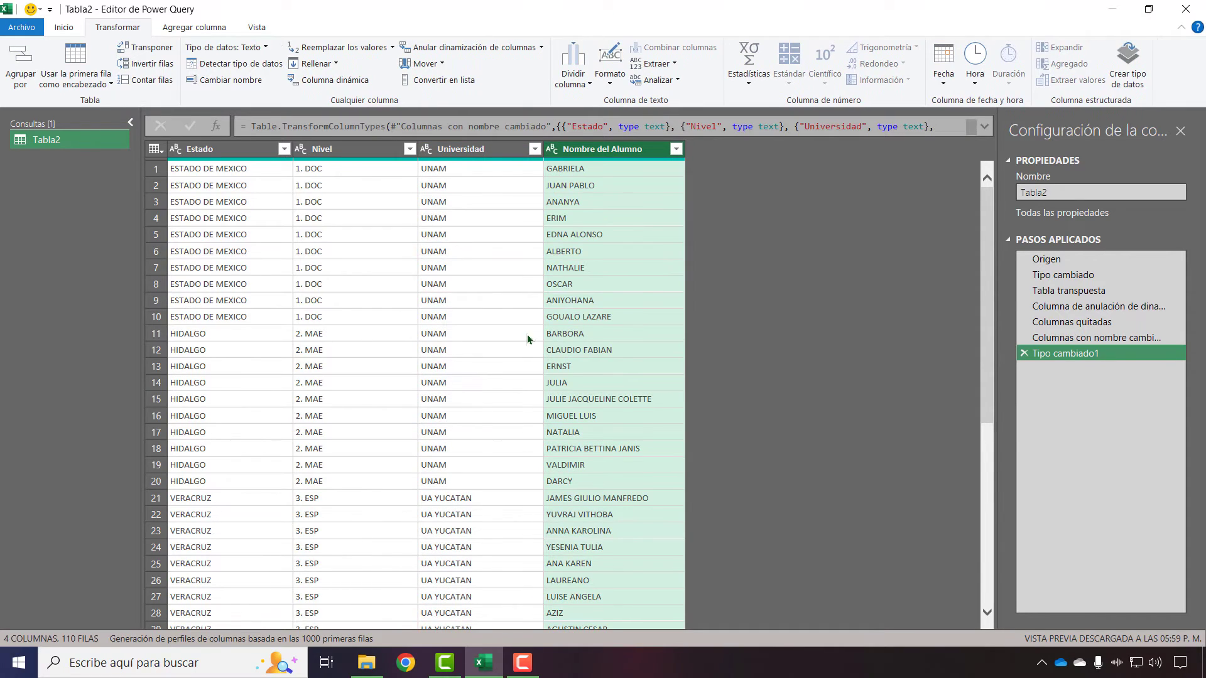
pyautogui.click(63, 27)
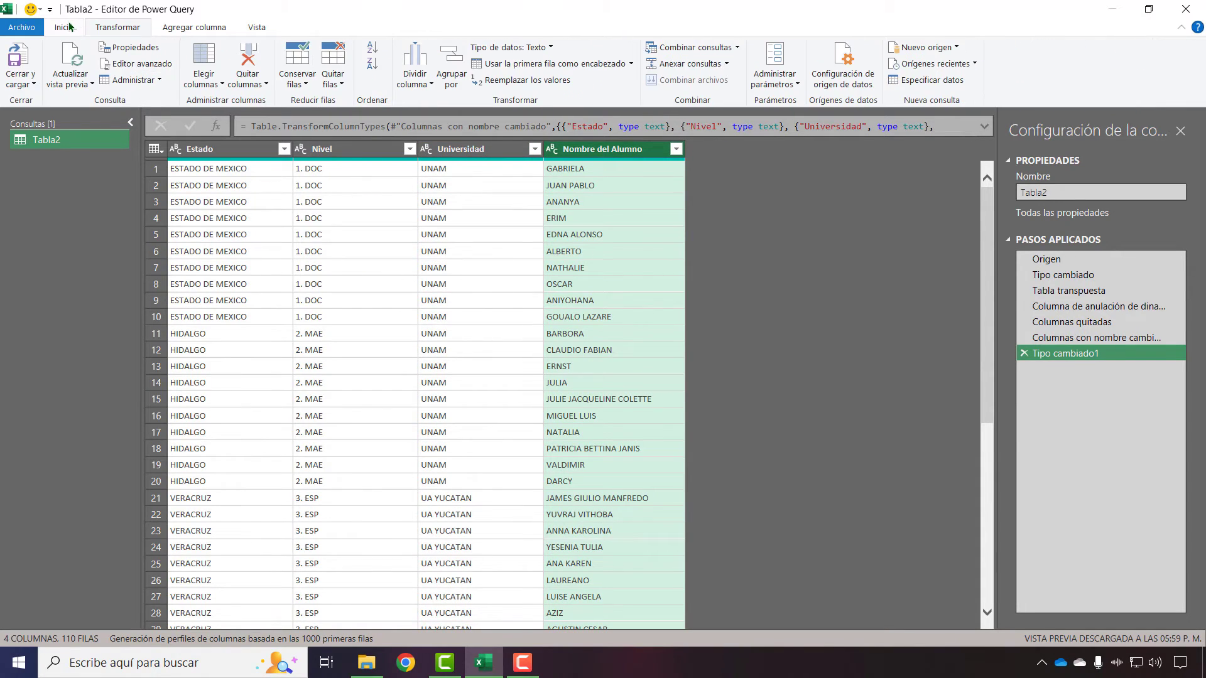
# - Close and load the query, then scroll through the 110-row table on the new Tabla2 sheet
pyautogui.click(32, 57)
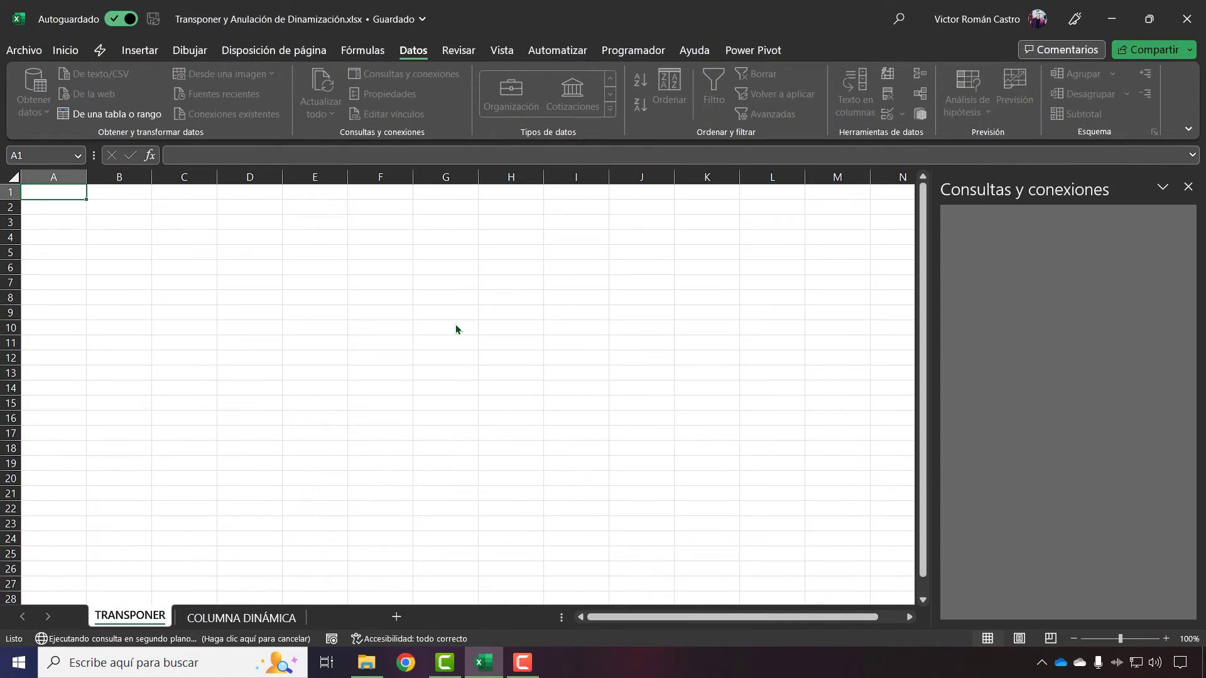
pyautogui.scroll(-15, 168, 353)
pyautogui.scroll(-20, 168, 354)
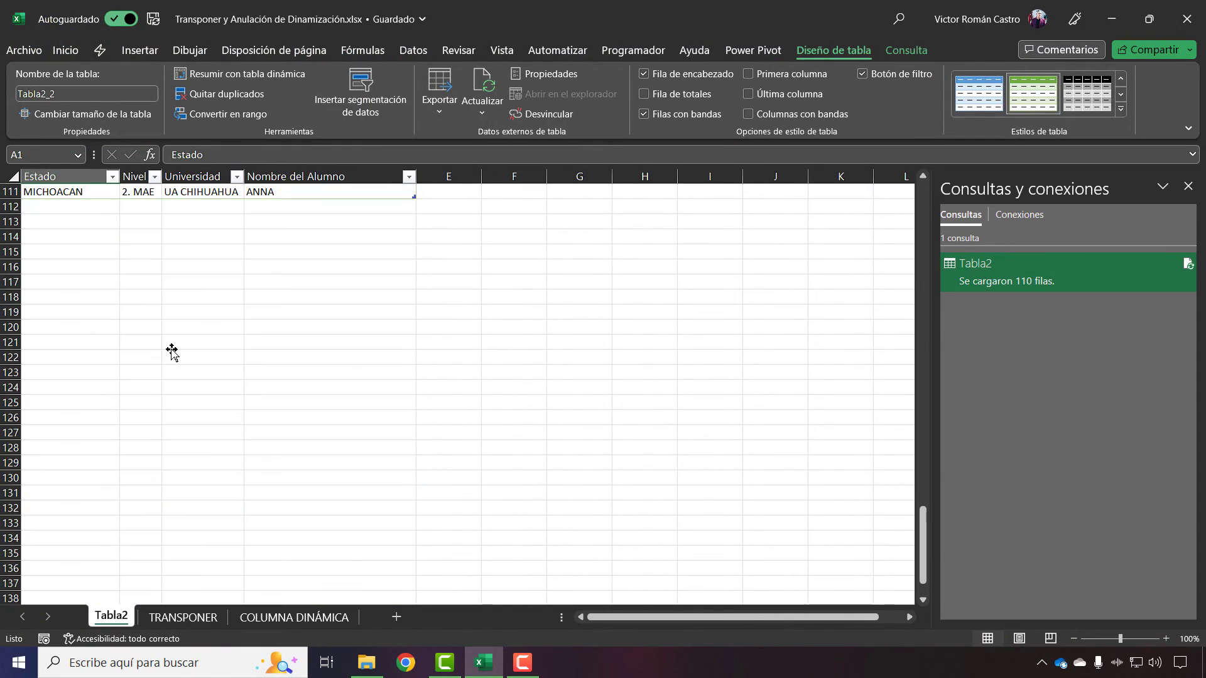
pyautogui.scroll(13, 169, 349)
pyautogui.scroll(20, 220, 358)
pyautogui.scroll(4, 255, 368)
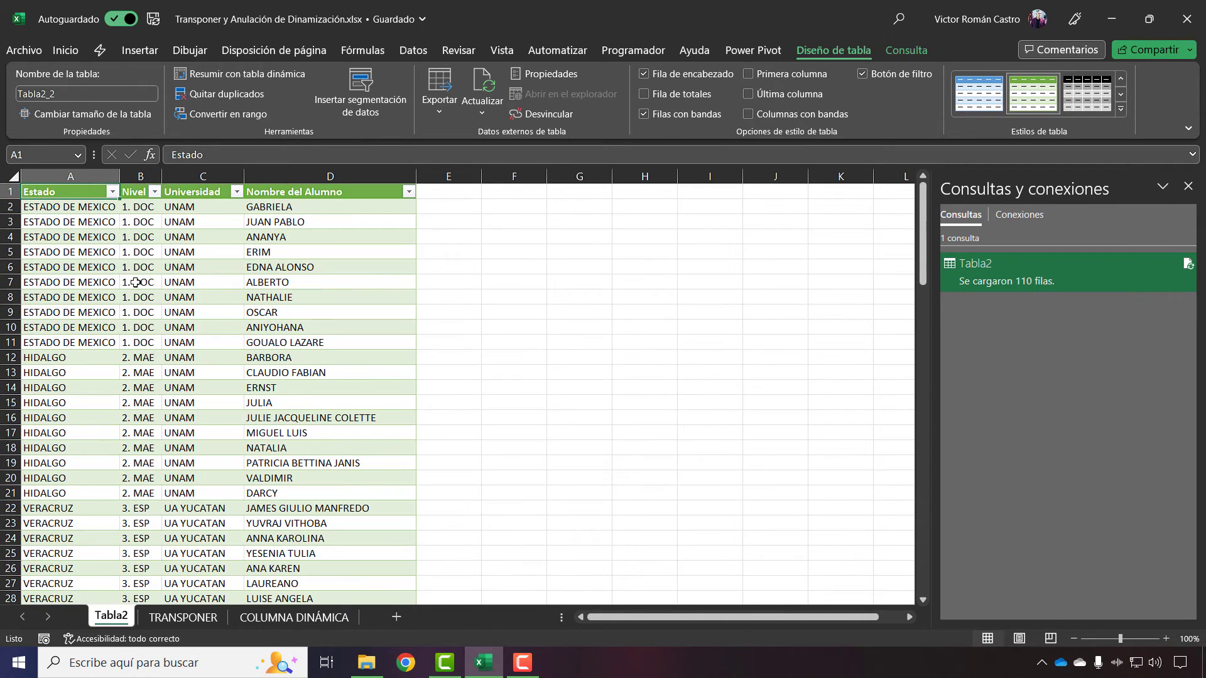